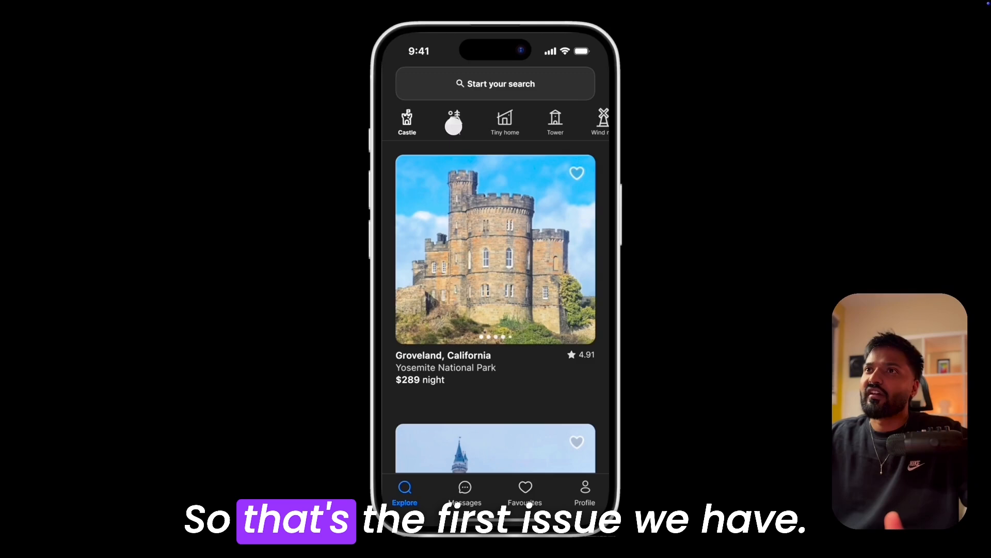
Step: Try the Castle, Tent and Tiny home category tabs in the prototype to check how they switch
left_click(455, 126)
left_click(456, 126)
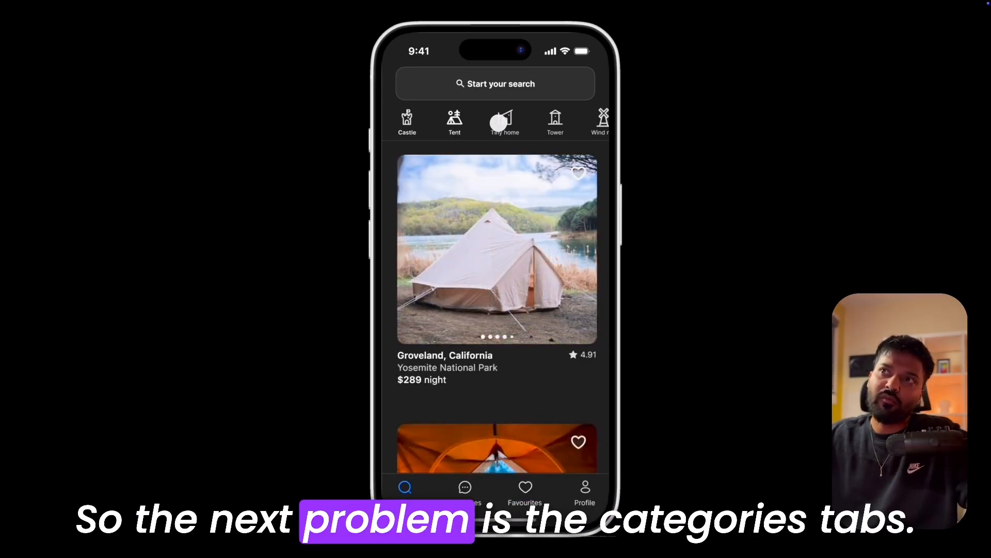
left_click(501, 120)
left_click(448, 119)
left_click(420, 121)
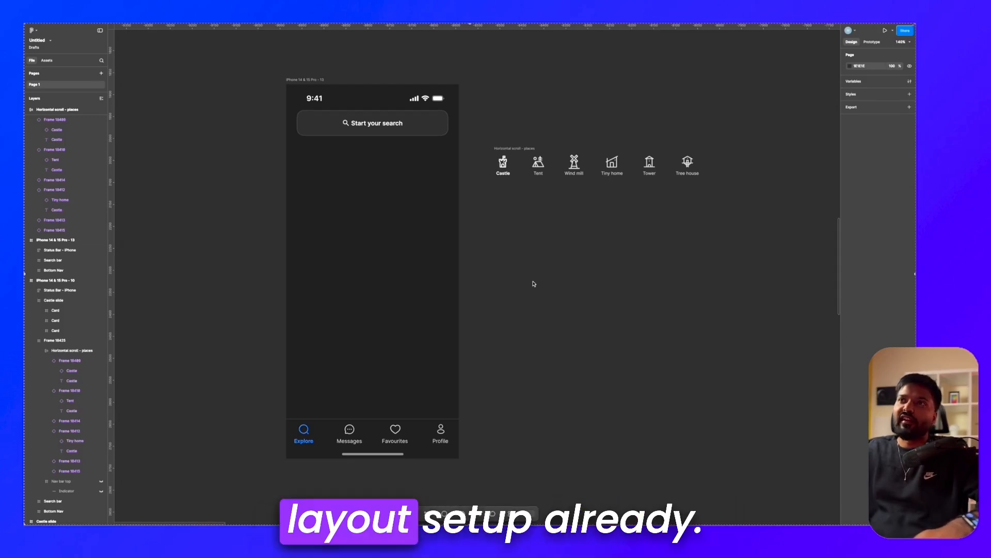
Step: Draw a full-width frame directly beneath the search bar on the iPhone screen and set its height to 80
scroll(523, 247, "up", 2)
left_click(608, 167)
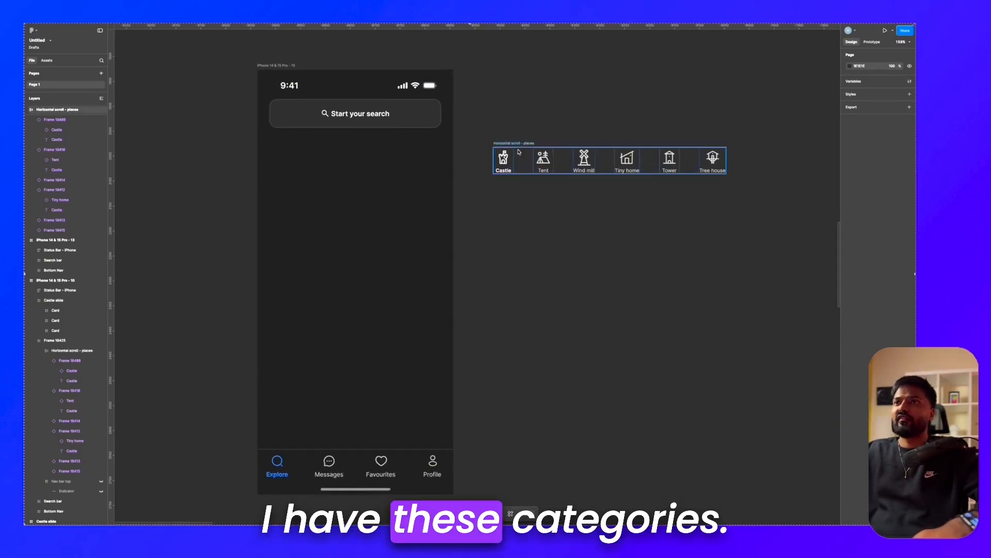
scroll(469, 237, "down", 2)
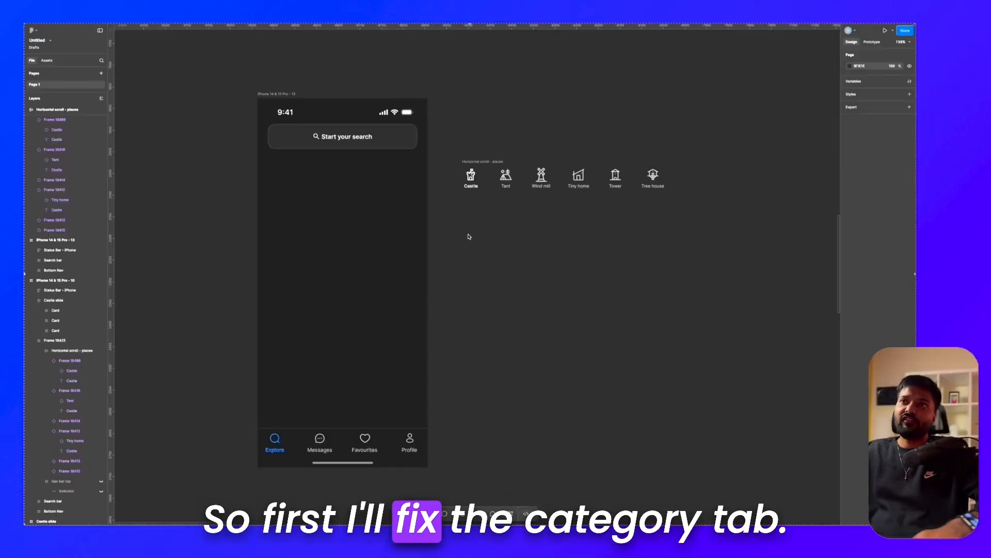
left_click(471, 163)
scroll(470, 164, "left", 1)
scroll(470, 164, "up", 3)
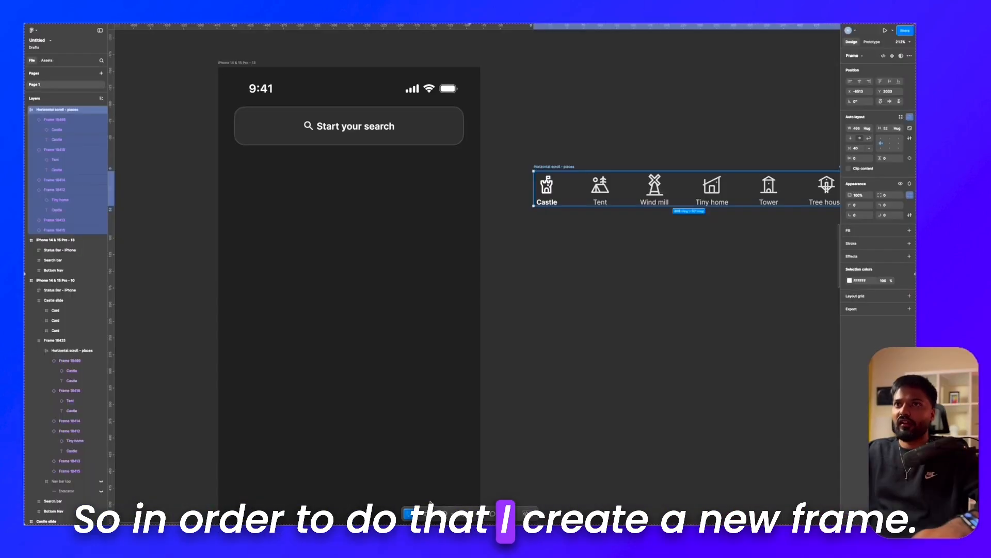
key("f")
left_click_drag(221, 161, 397, 214)
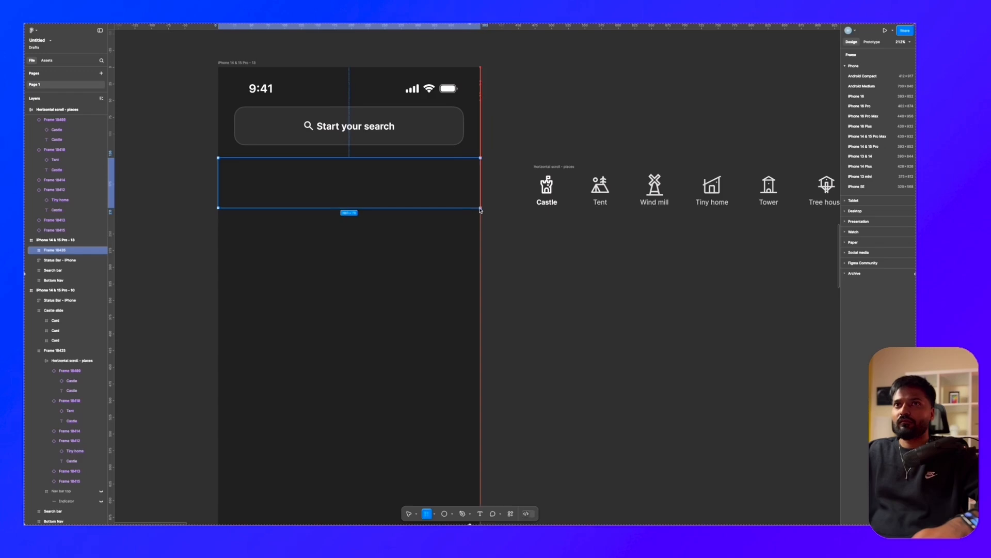
left_click_drag(481, 210, 480, 210)
key("shift+Up")
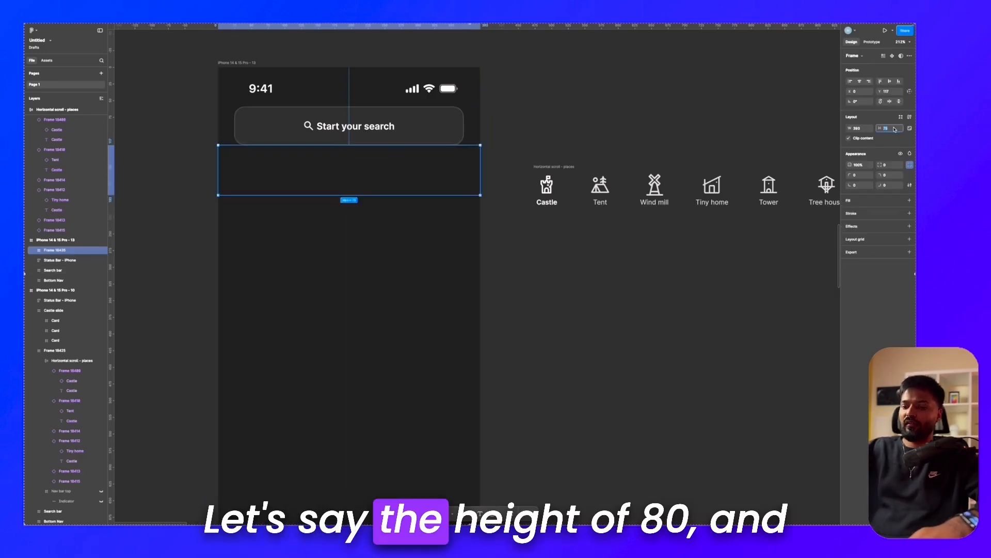
type("80")
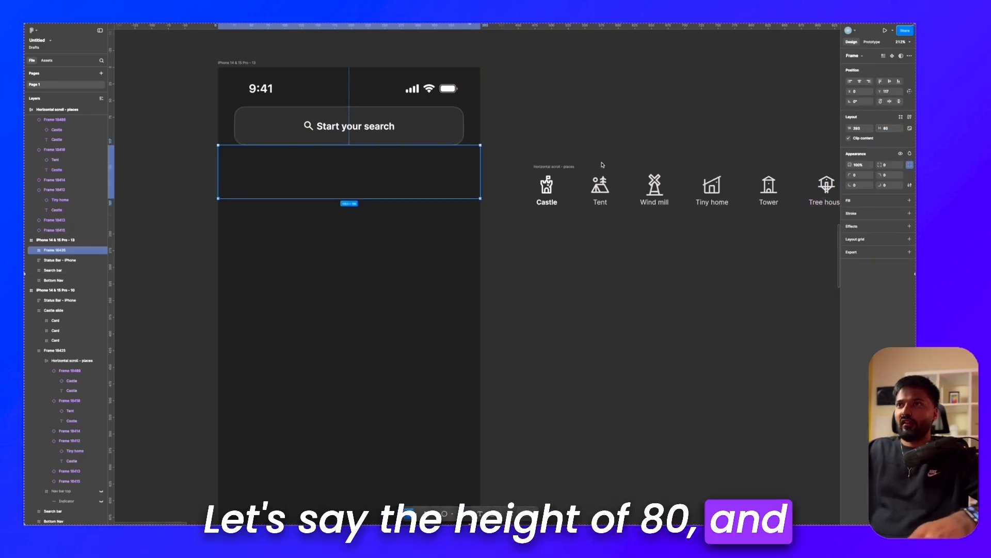
Step: Move the "Horizontal scroll - places" category row into the new frame below the search bar by cutting and pasting it
left_click(569, 168)
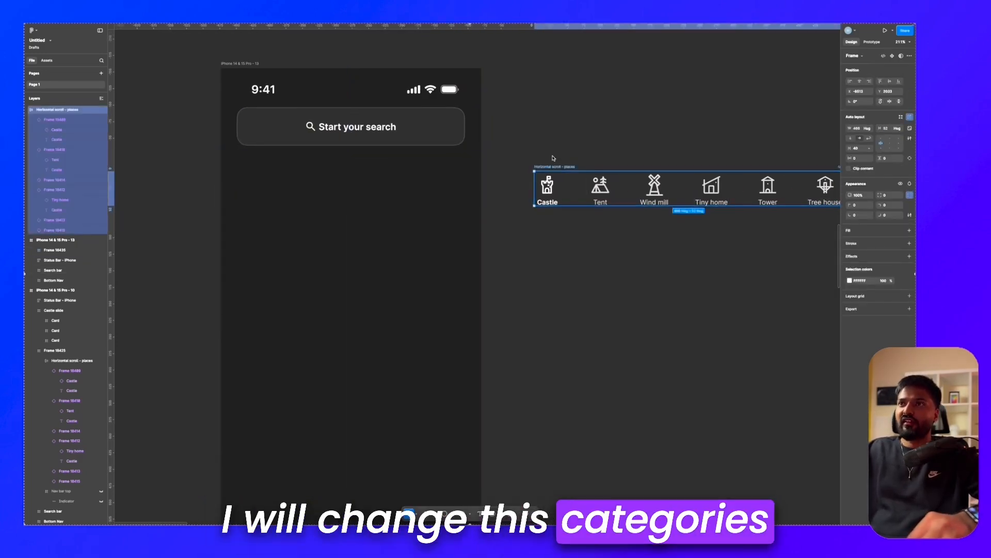
key("ctrl+x")
left_click(389, 177)
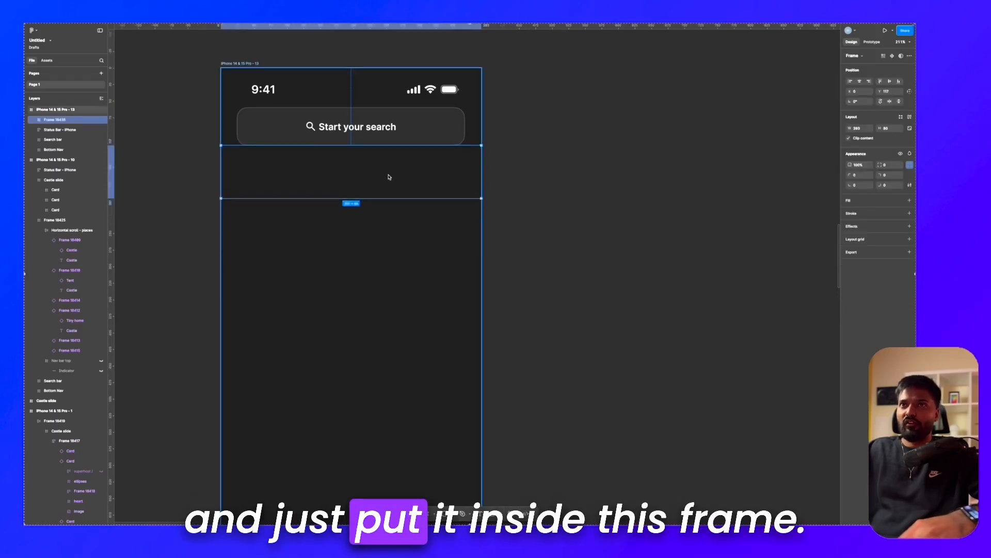
key("ctrl+v")
scroll(326, 176, "up", 3)
Step: Position the category row inside its frame with 24 px of space on the left and 16 px on top
type("0")
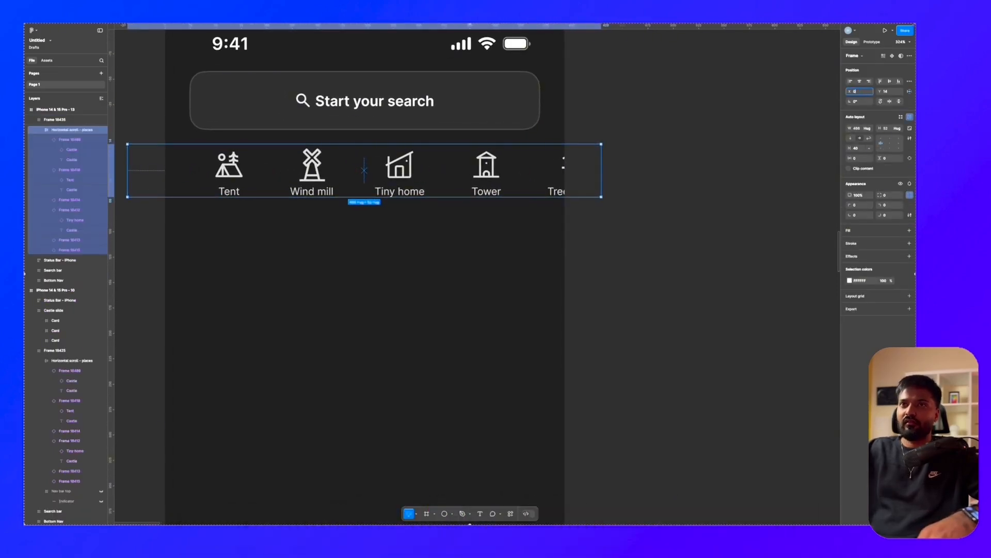
key("Return")
left_click_drag(201, 170, 222, 171)
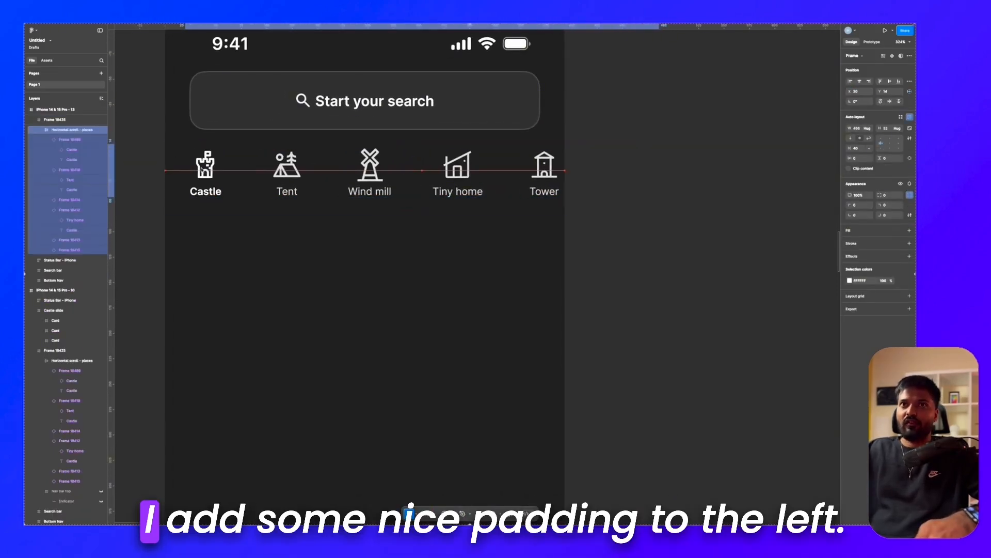
key("alt")
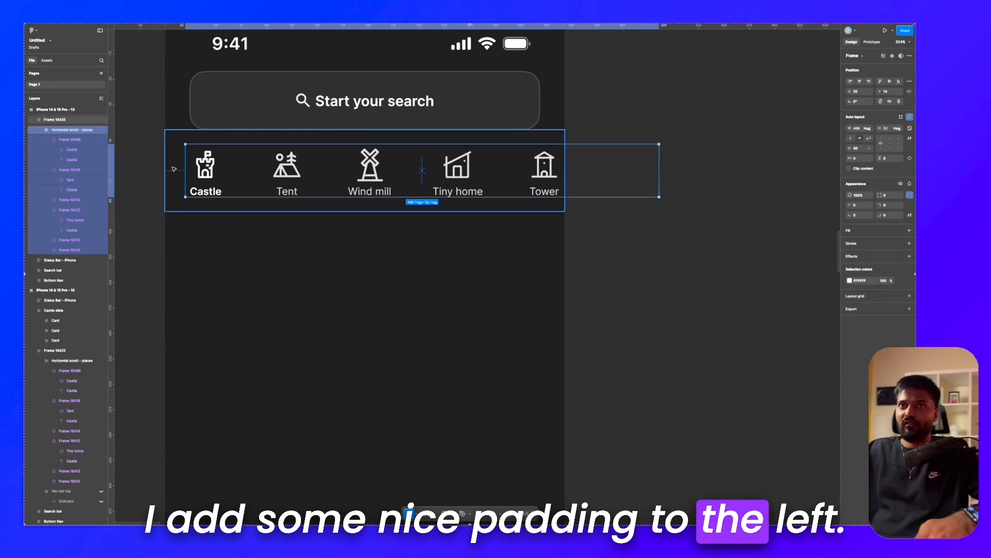
key("Right")
key("Right")
key("Right")
key("Right")
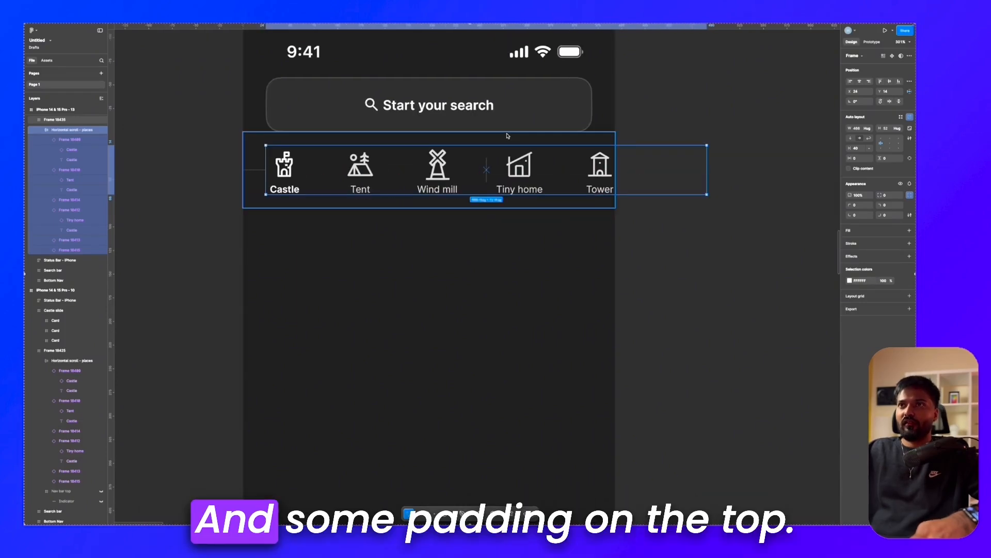
key("alt")
key("alt")
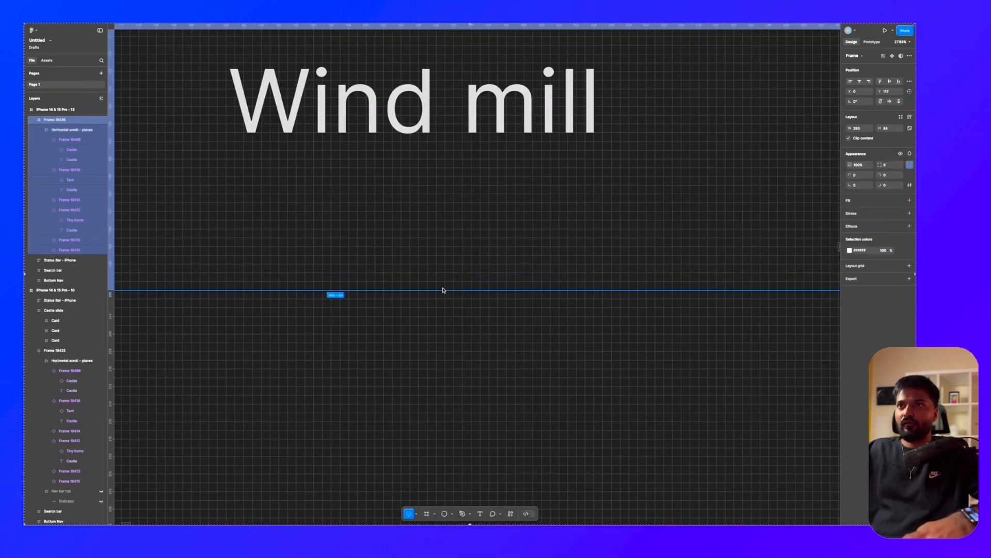
Step: Increase the height of the frame around the category row to 84
scroll(442, 290, "down", 5)
right_click(449, 285)
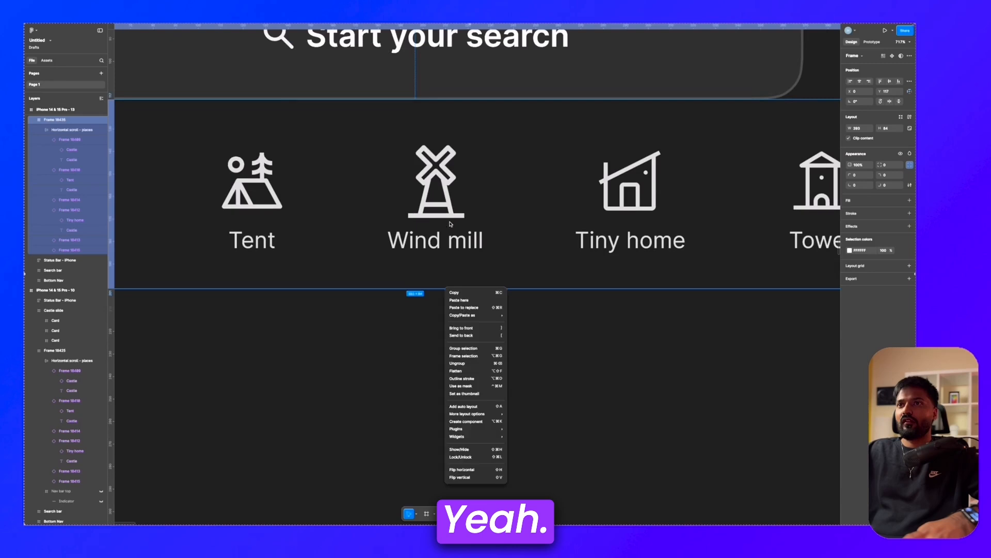
right_click(450, 223)
left_click(445, 217)
scroll(434, 203, "down", 5)
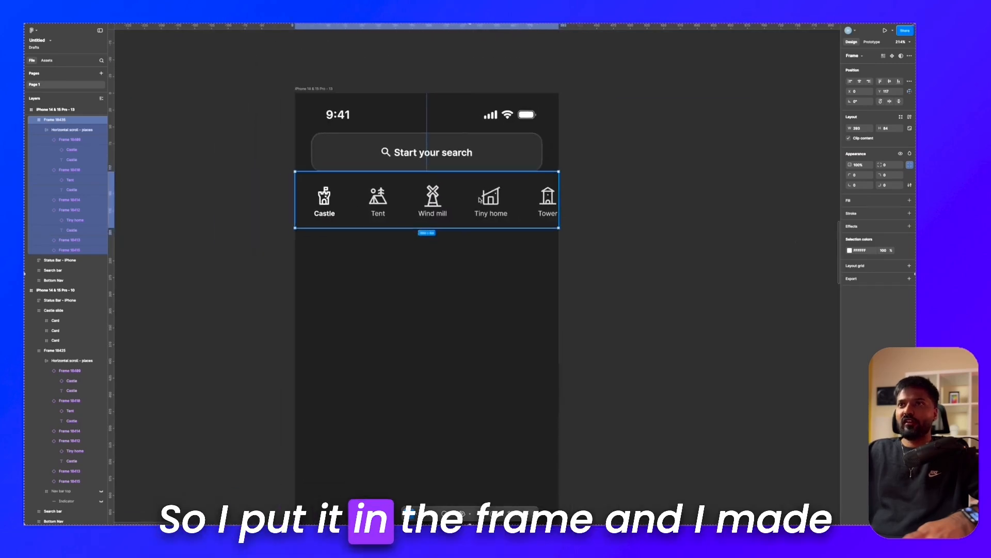
left_click(572, 214)
scroll(554, 212, "up", 2)
scroll(555, 212, "left", 2)
Step: Add a white (FFFFFF) inside stroke of weight 1 at 10% opacity to only the bottom side of the category frame
left_click(505, 195)
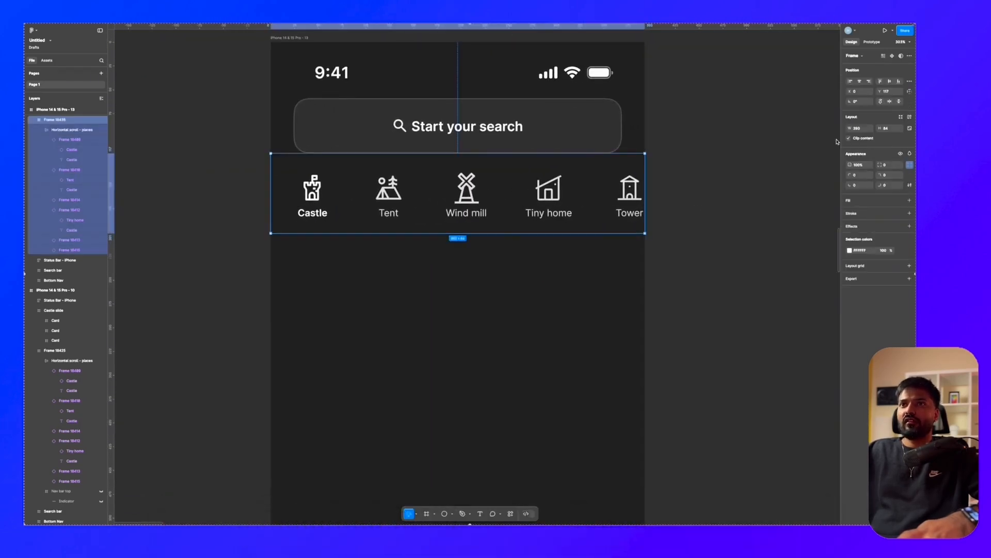
scroll(535, 199, "up", 3)
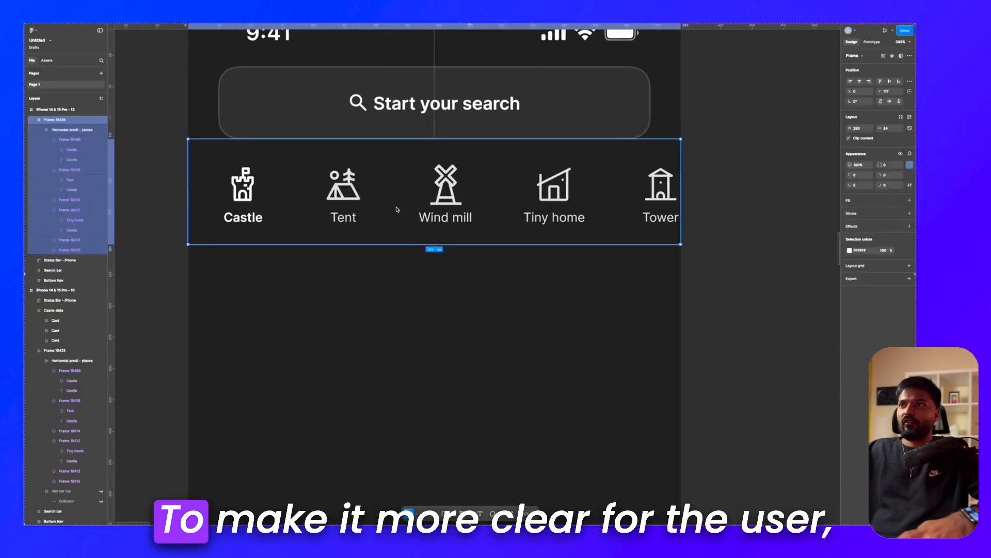
scroll(690, 237, "left", 1)
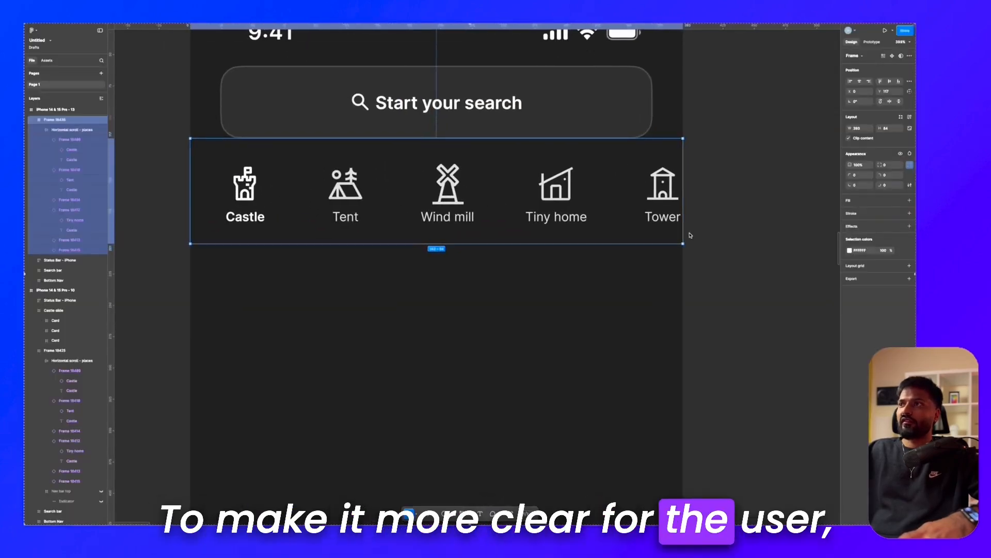
left_click(660, 305)
left_click(664, 186)
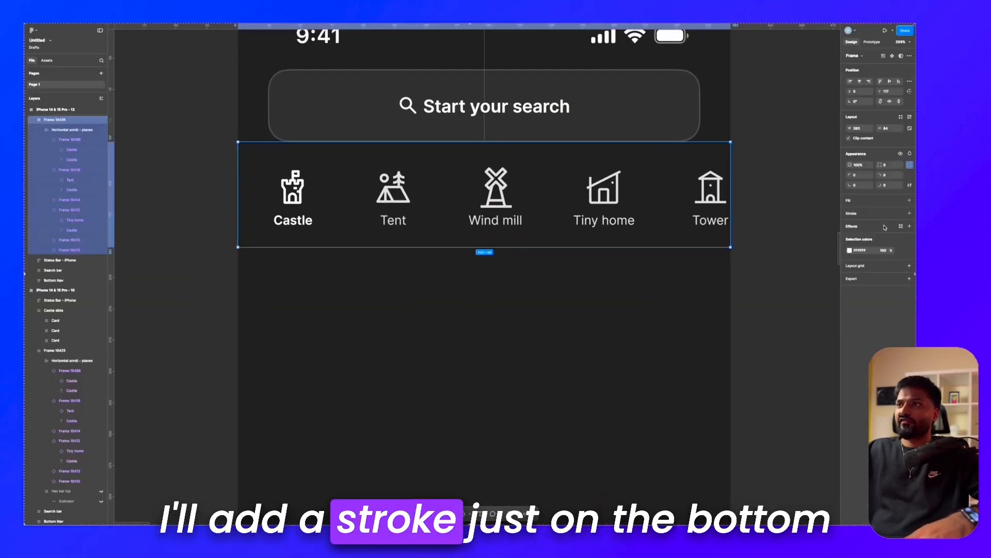
left_click(911, 215)
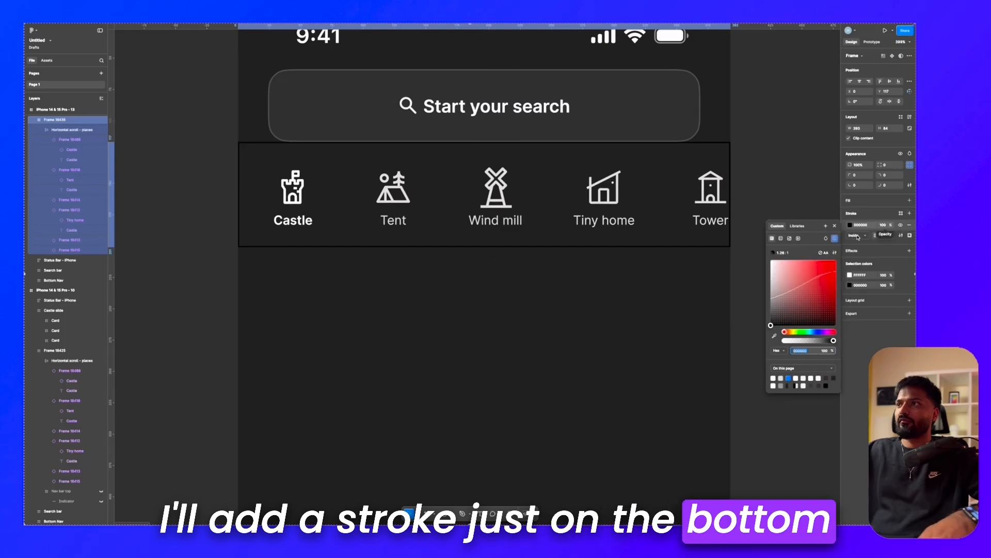
left_click(910, 236)
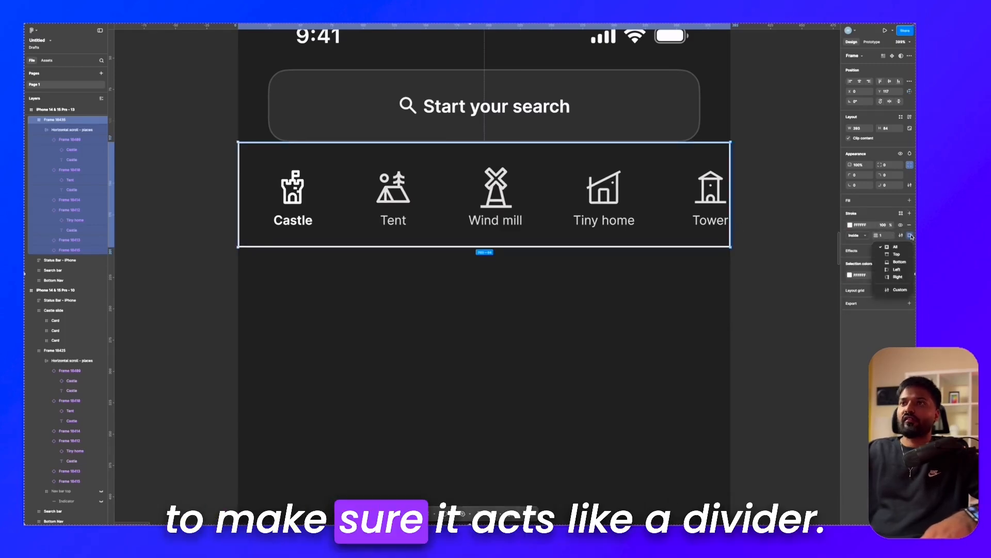
type("10")
key("Return")
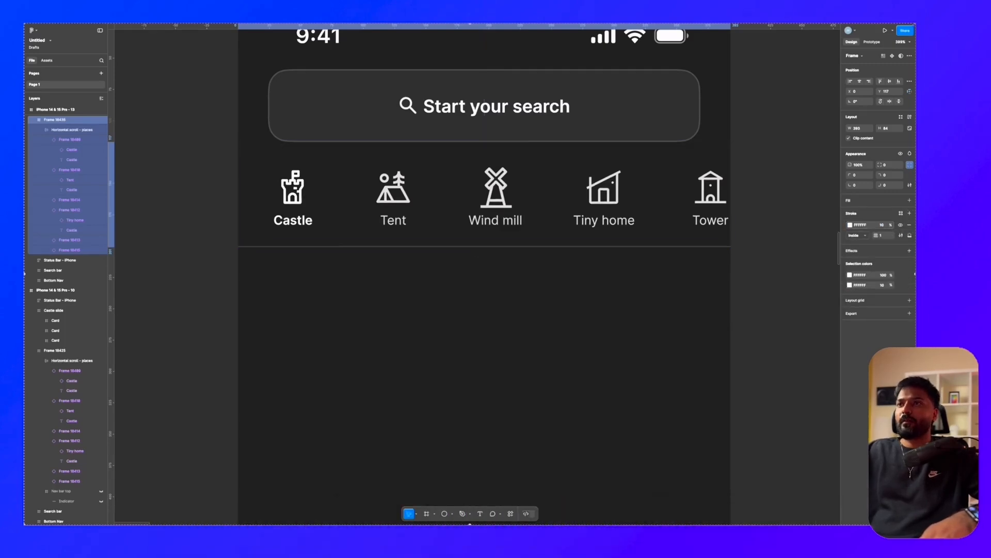
left_click(765, 239)
Step: Present the iPhone screen containing the category row as a prototype and hide the list of flows
scroll(765, 239, "down", 5)
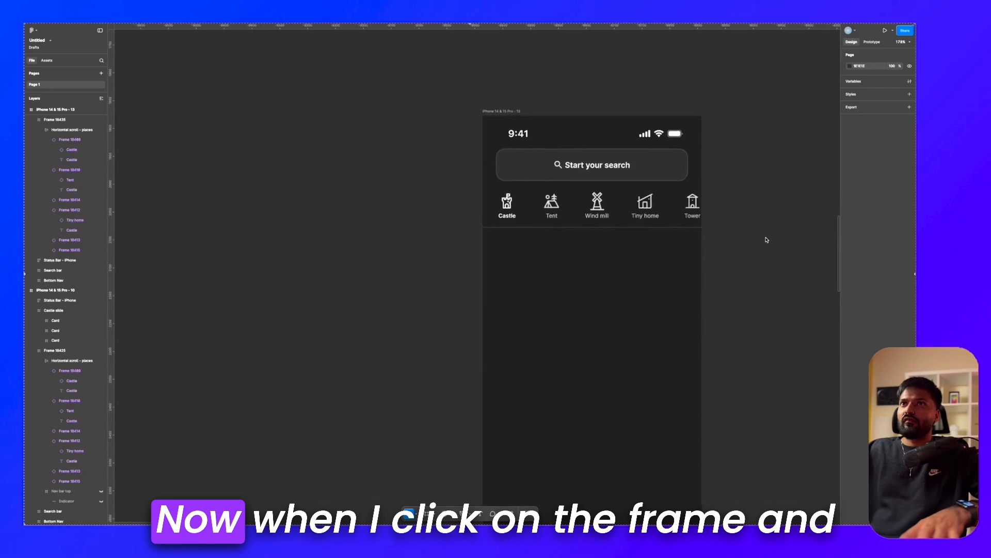
scroll(765, 239, "right", 2)
left_click(340, 51)
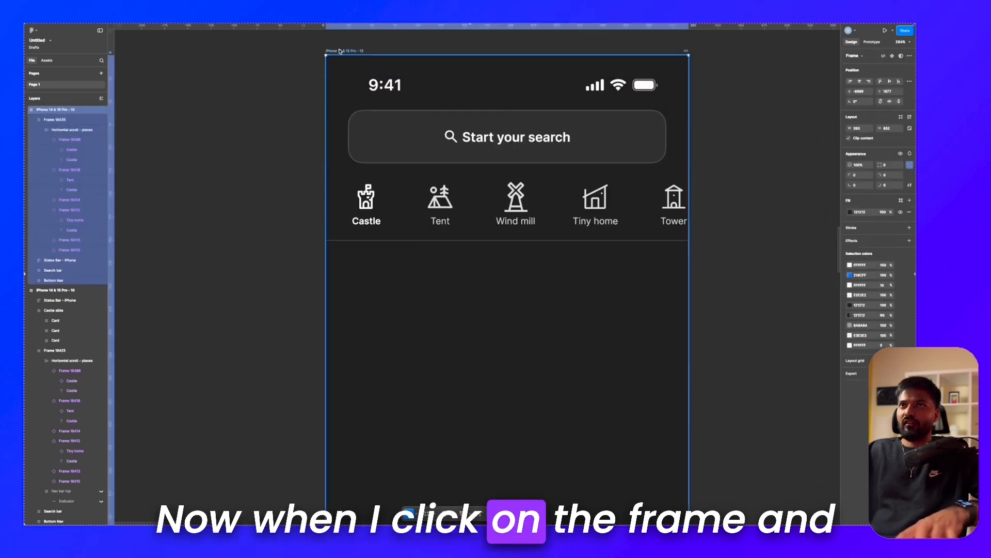
scroll(340, 52, "down", 5)
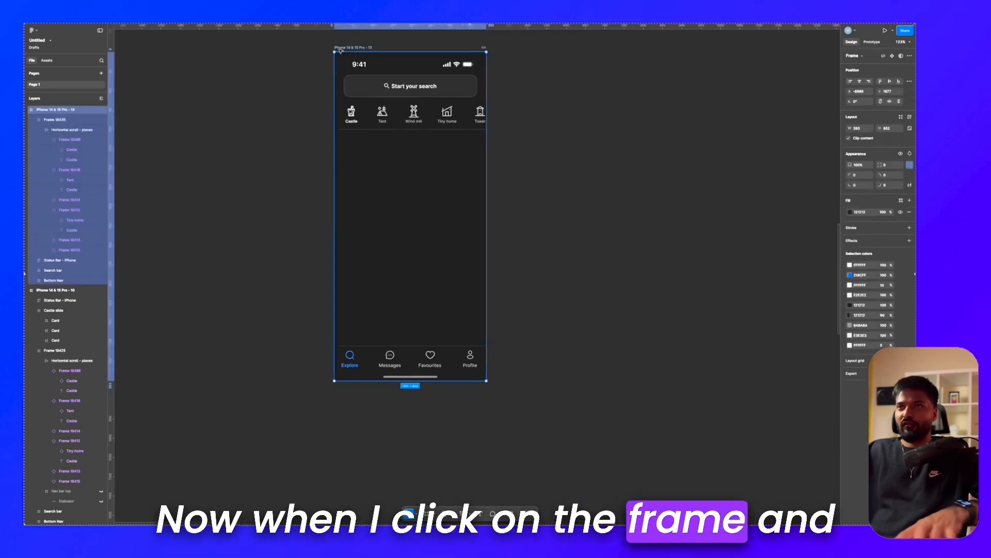
scroll(341, 52, "left", 2)
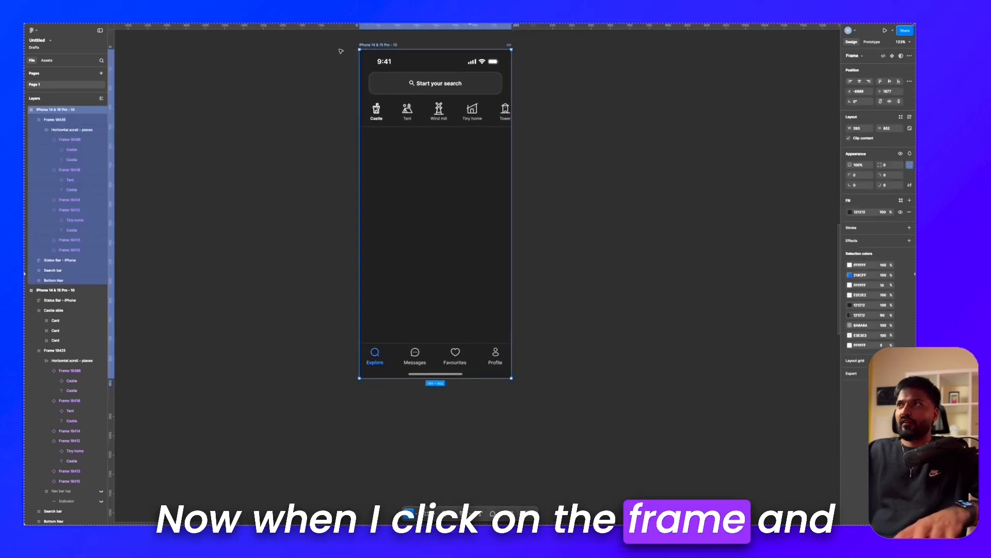
left_click(884, 31)
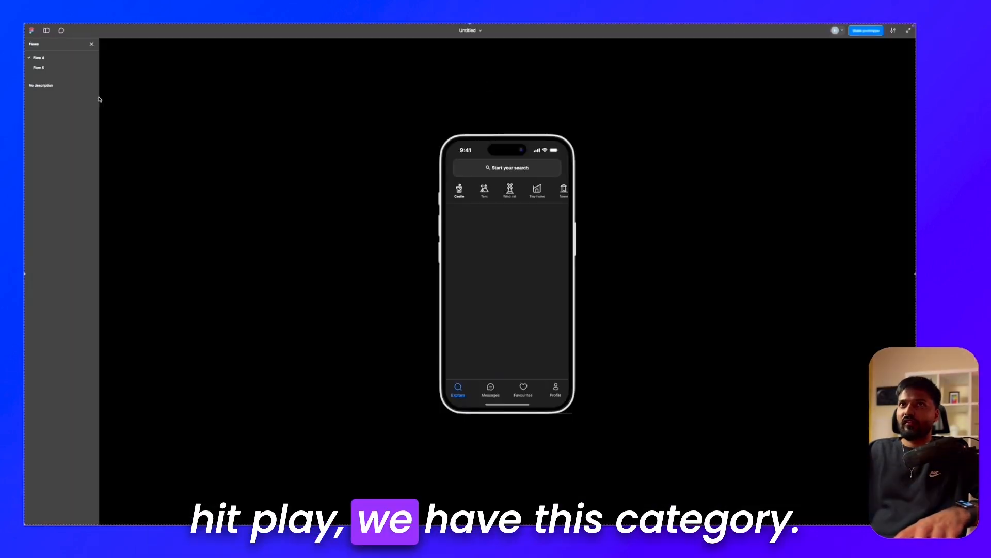
left_click(91, 44)
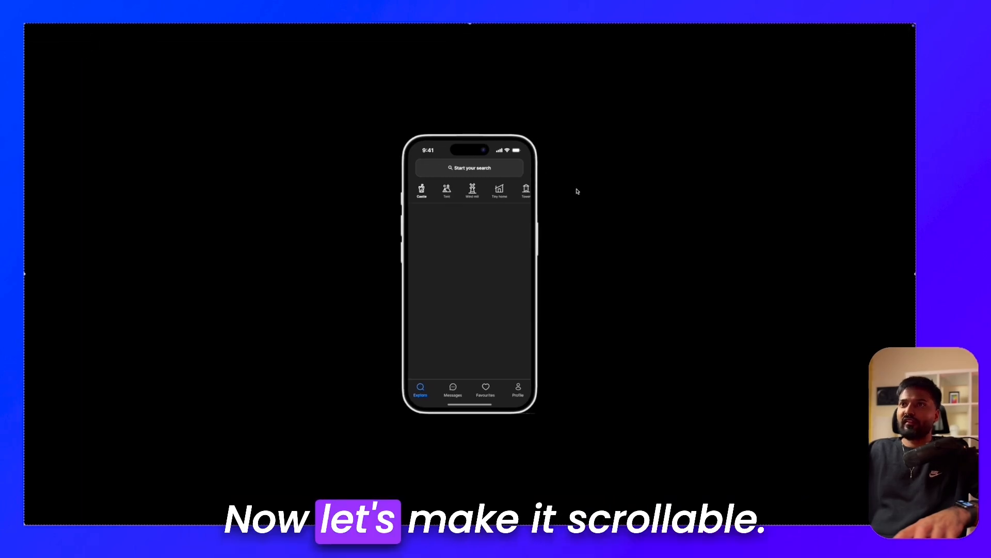
Step: Return to the design file and set the category frame's prototype overflow to Horizontal
left_click(342, 37)
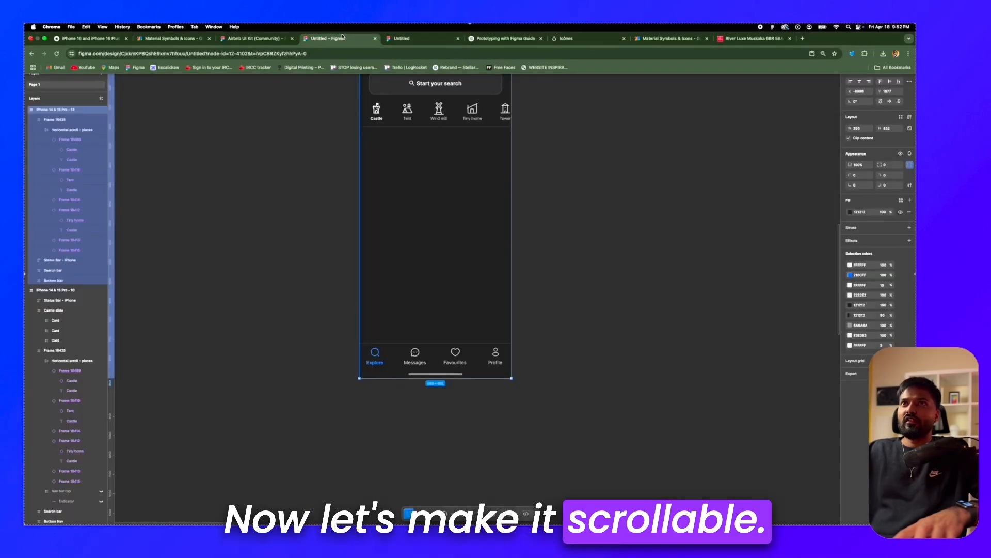
scroll(437, 103, "up", 5)
left_click(465, 176)
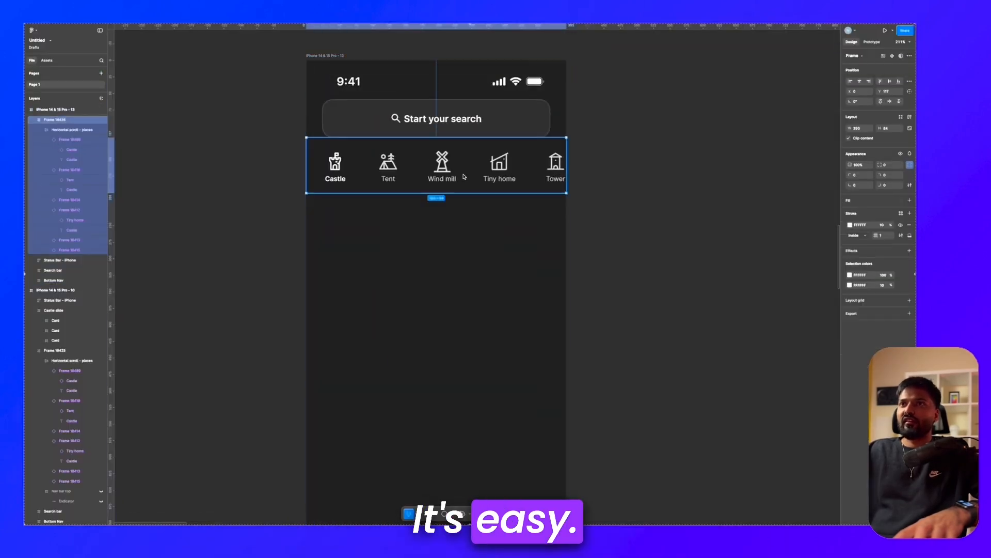
left_click(876, 42)
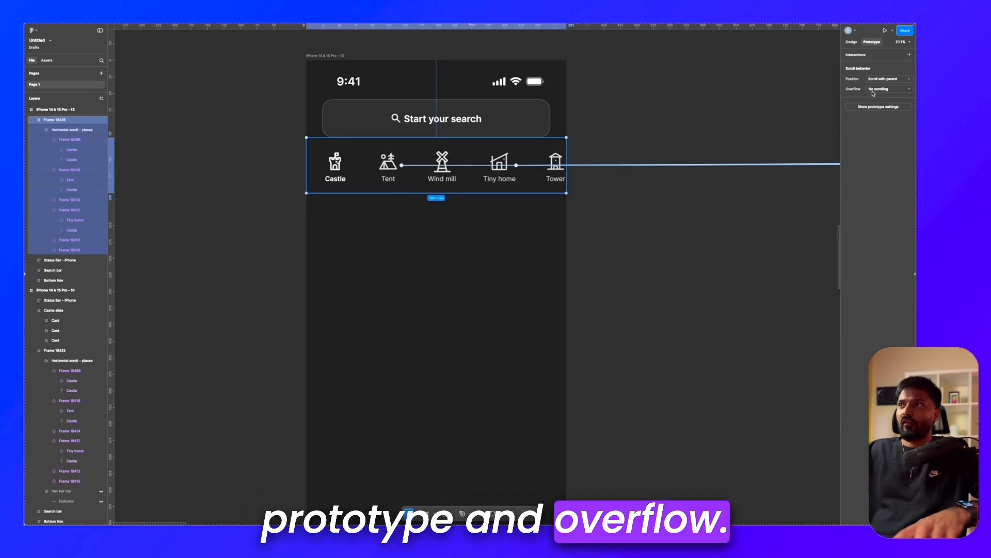
left_click(891, 104)
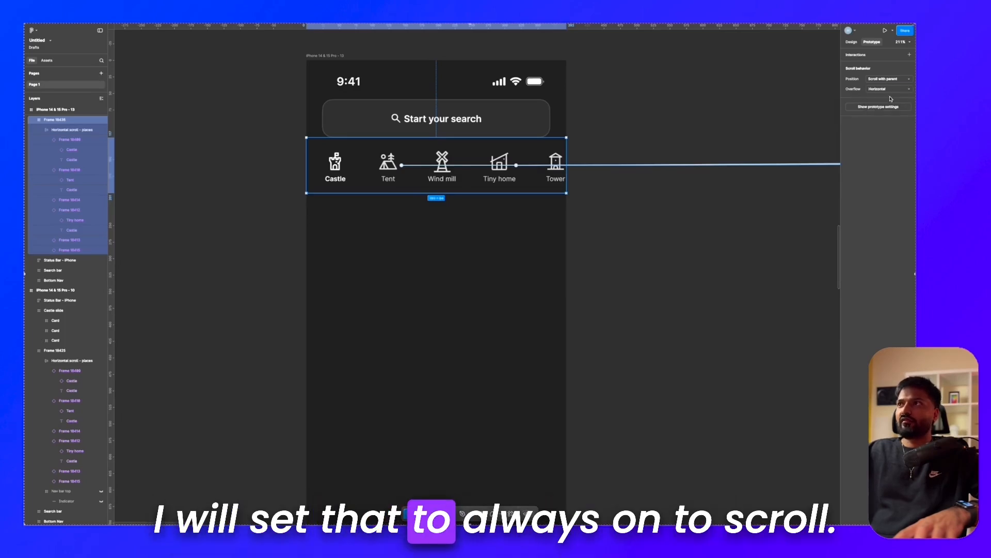
Step: Open an inline prototype preview of the iPhone 14 & 15 Pro - 13 frame
scroll(500, 125, "down", 3)
left_click(412, 83)
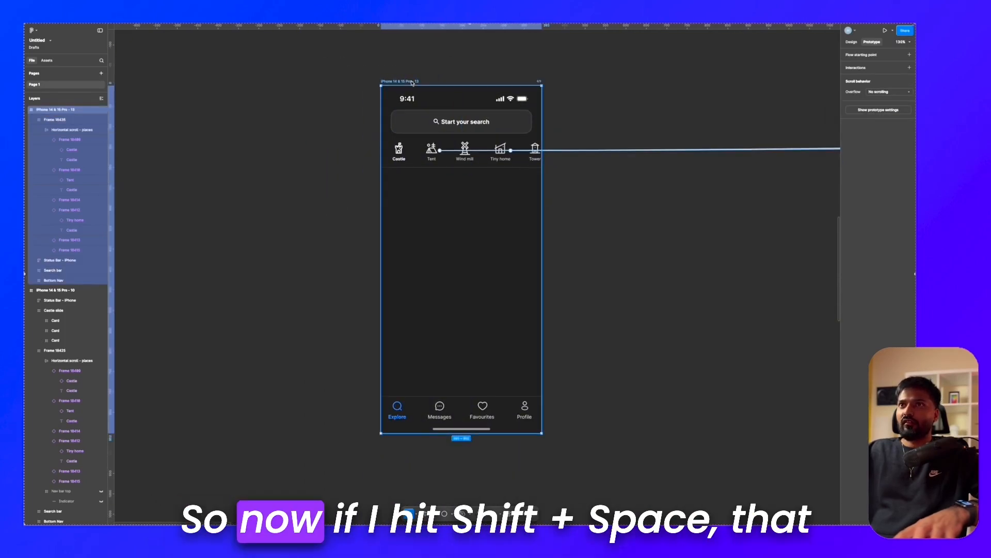
key("shift+space")
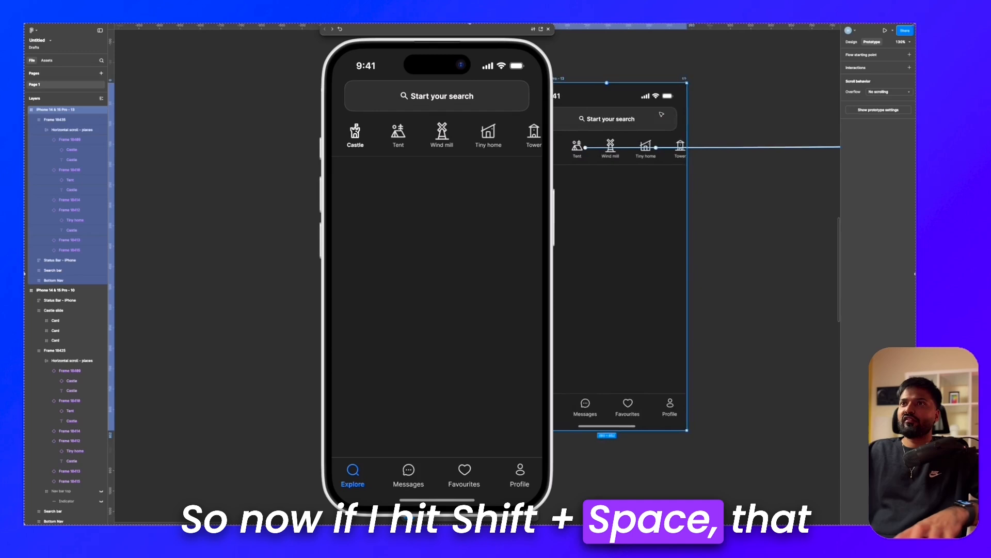
Step: Test the horizontal scrolling of the category row in the inline preview and close the preview
scroll(449, 144, "right", 3)
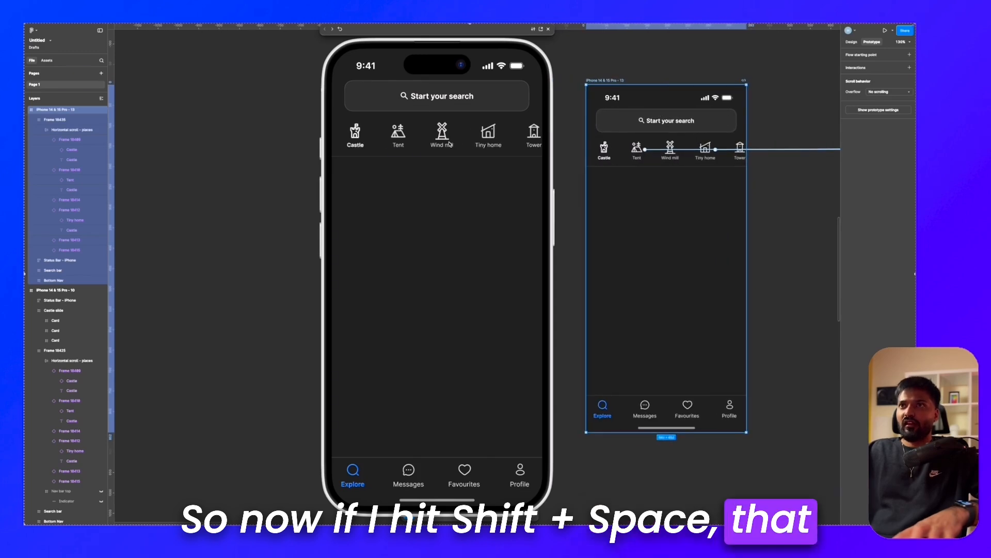
scroll(449, 144, "right", 3)
scroll(447, 144, "left", 3)
scroll(444, 144, "right", 3)
scroll(438, 145, "left", 3)
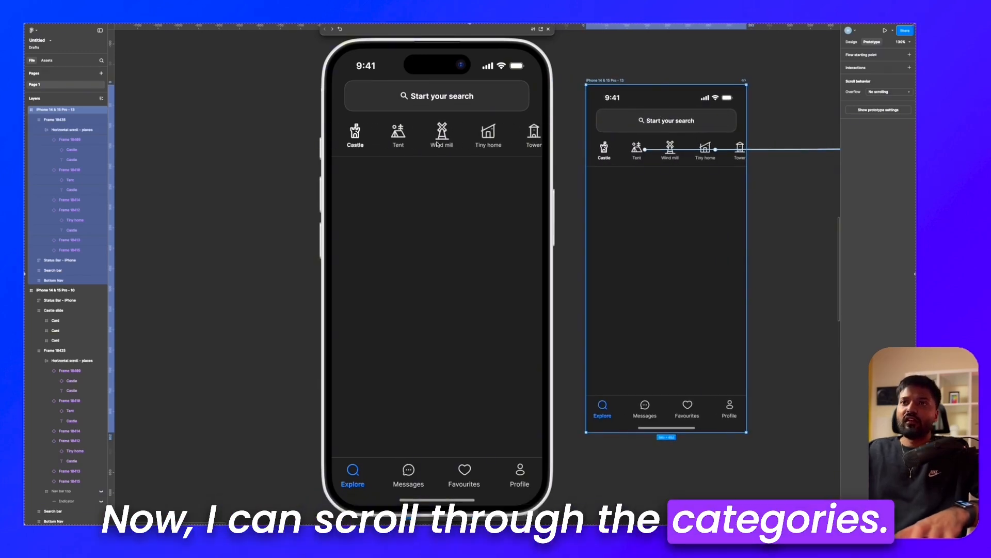
scroll(438, 144, "right", 3)
scroll(438, 145, "left", 3)
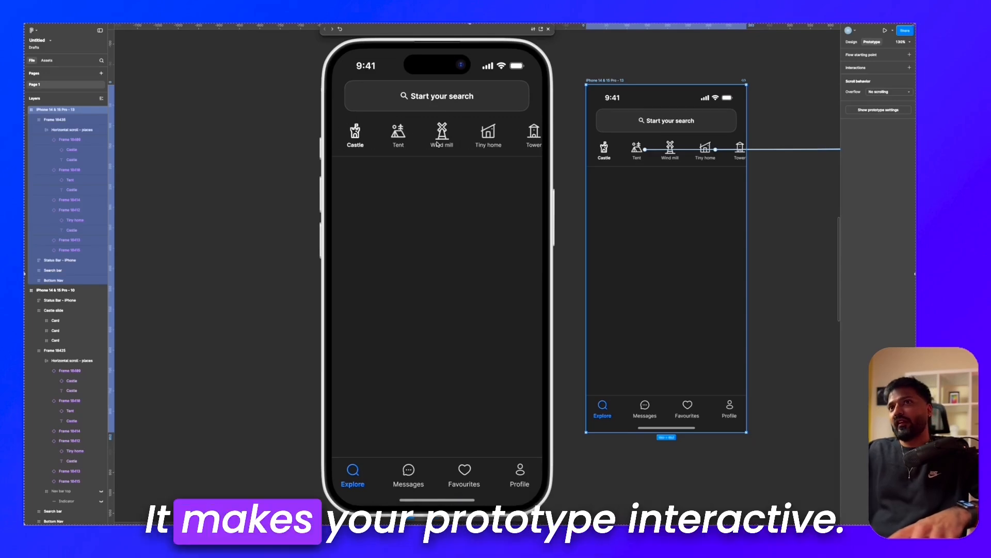
scroll(438, 145, "right", 3)
scroll(438, 145, "left", 3)
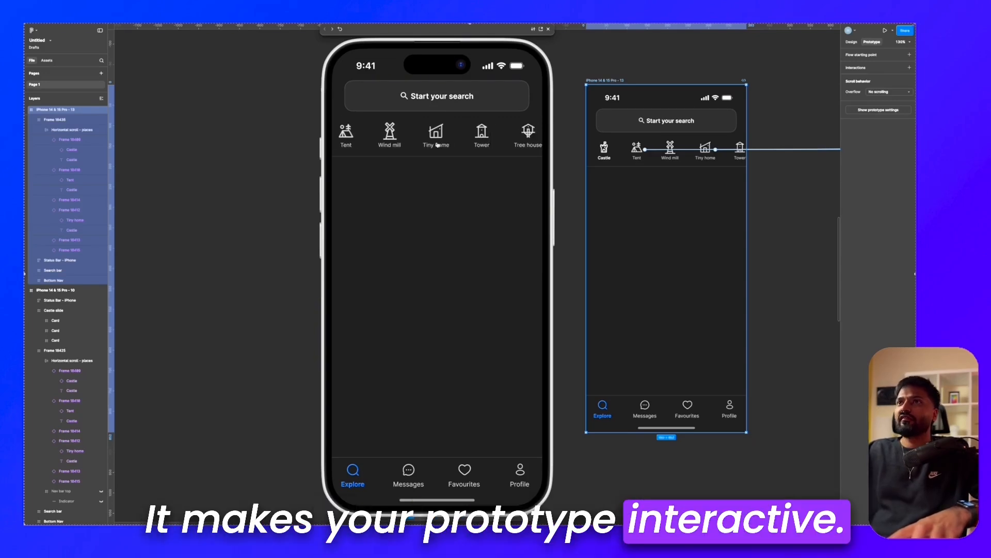
scroll(438, 145, "right", 3)
scroll(438, 145, "left", 3)
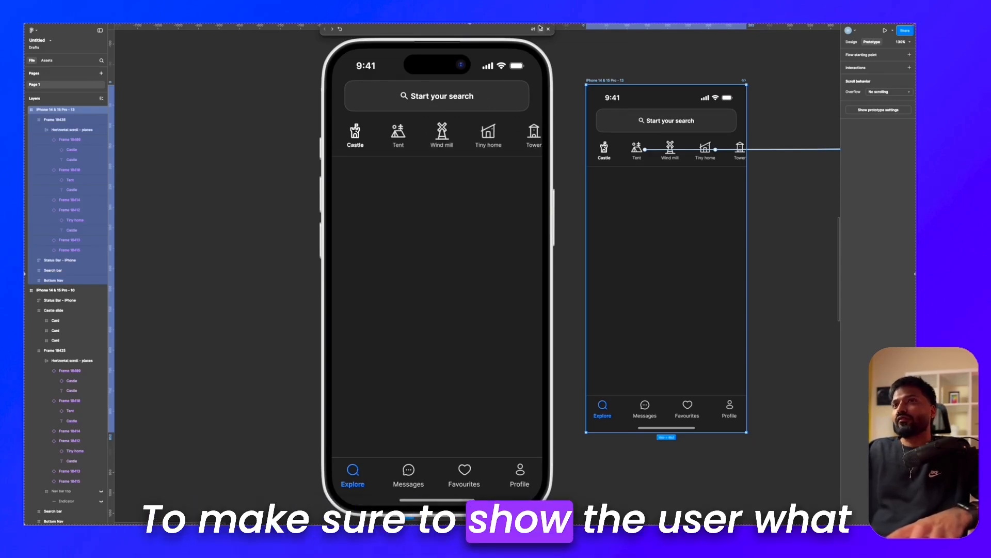
left_click(549, 31)
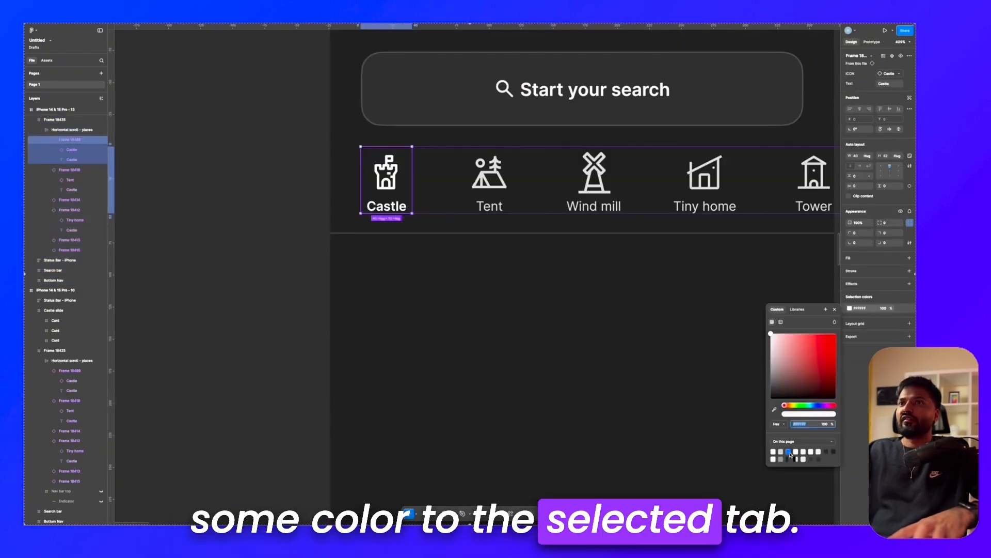
Step: Change the selection colour of the Castle tab's icon and label from white to the page's blue
left_click(789, 452)
left_click(406, 222)
Step: Draw a 2 px high indicator rectangle beneath the Castle tab, starting at the left end of the category frame's bottom edge
scroll(403, 227, "up", 6)
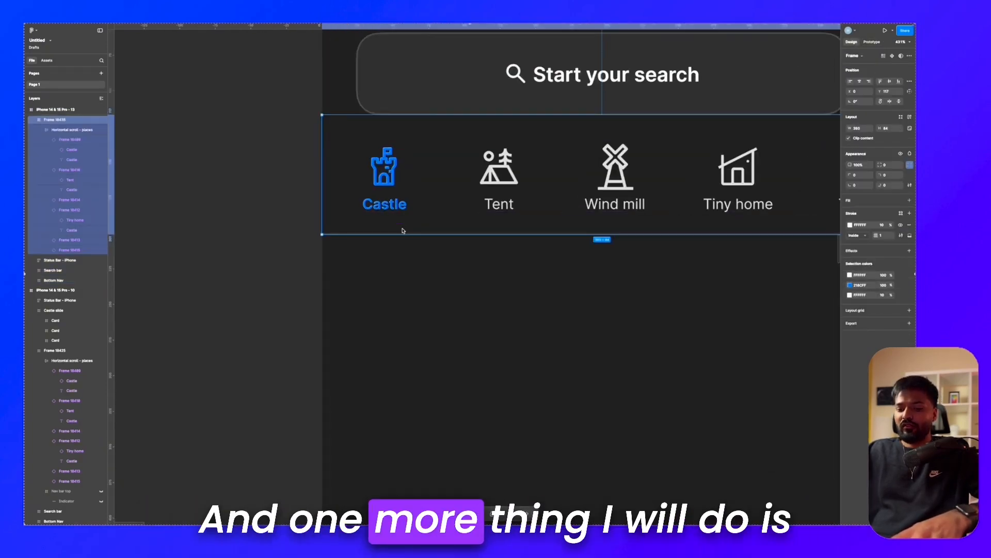
scroll(402, 231, "left", 1)
scroll(402, 231, "up", 1)
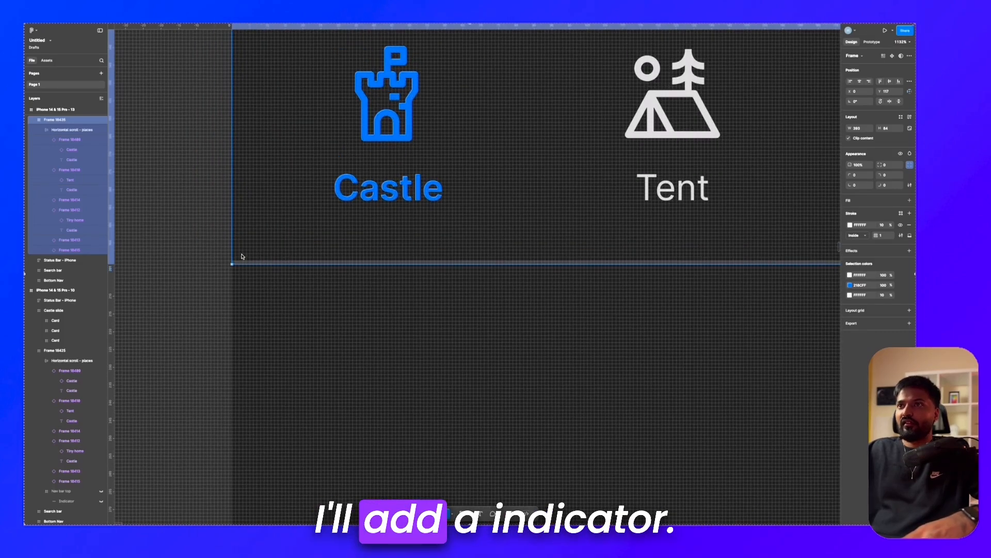
key("r")
left_click_drag(233, 255, 352, 264)
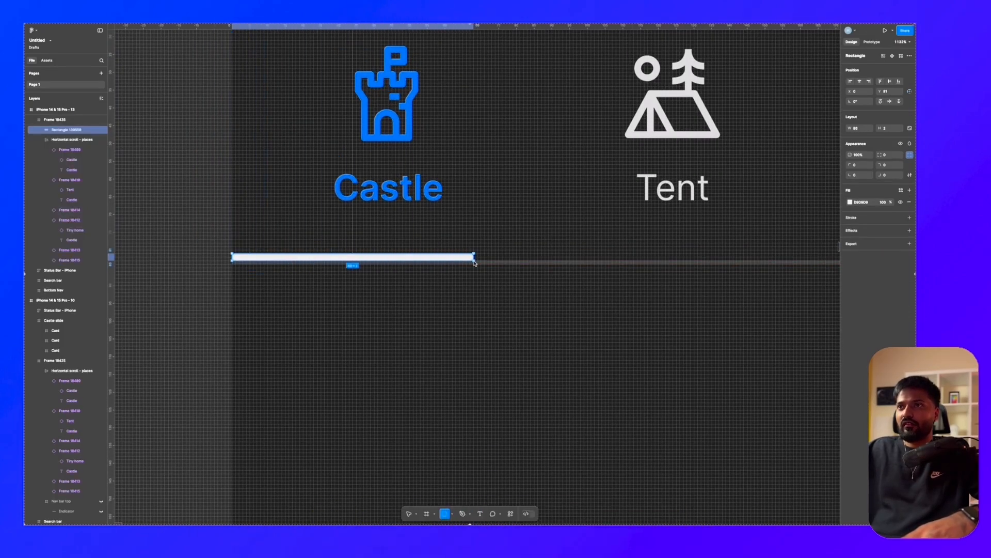
left_click_drag(497, 266, 550, 267)
Step: Fill the indicator rectangle with the same blue as the Castle tab and check it against the whole screen
left_click(850, 202)
left_click(788, 355)
left_click(585, 341)
scroll(585, 341, "down", 10)
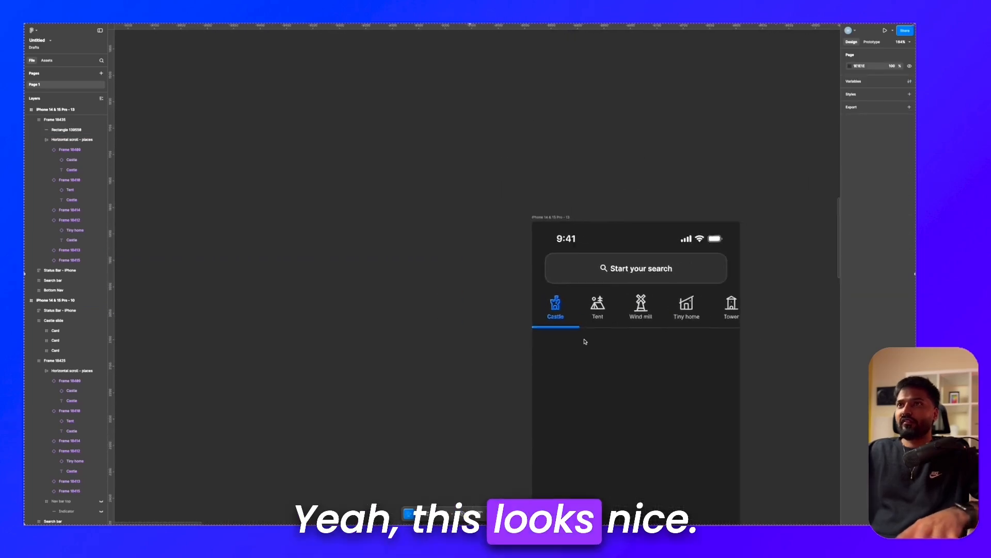
scroll(585, 341, "up", 2)
scroll(585, 341, "down", 1)
Step: Preview the iPhone screen with the highlighted Castle tab inline and close the preview
left_click(585, 341)
key("shift+space")
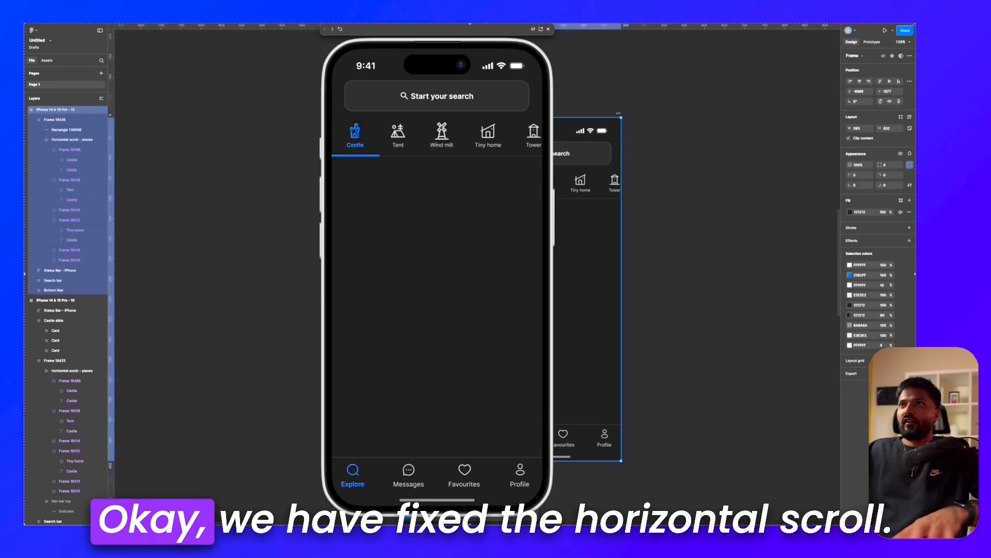
left_click(548, 29)
Step: Examine the Castle, Tent and Windmill listing slides beside the iPhone screen's empty content area
scroll(574, 75, "right", 1)
scroll(573, 75, "down", 1)
scroll(572, 83, "up", 2)
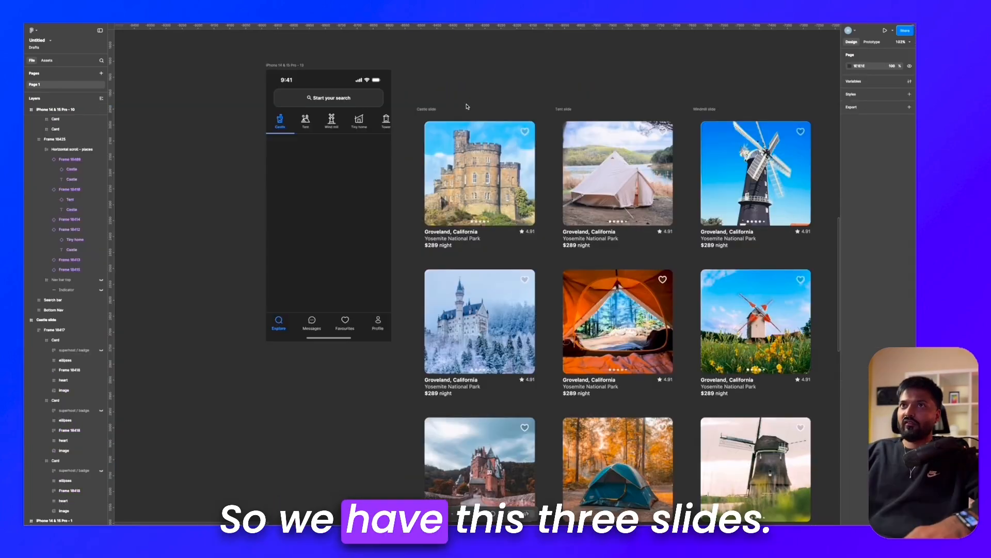
scroll(467, 106, "down", 1)
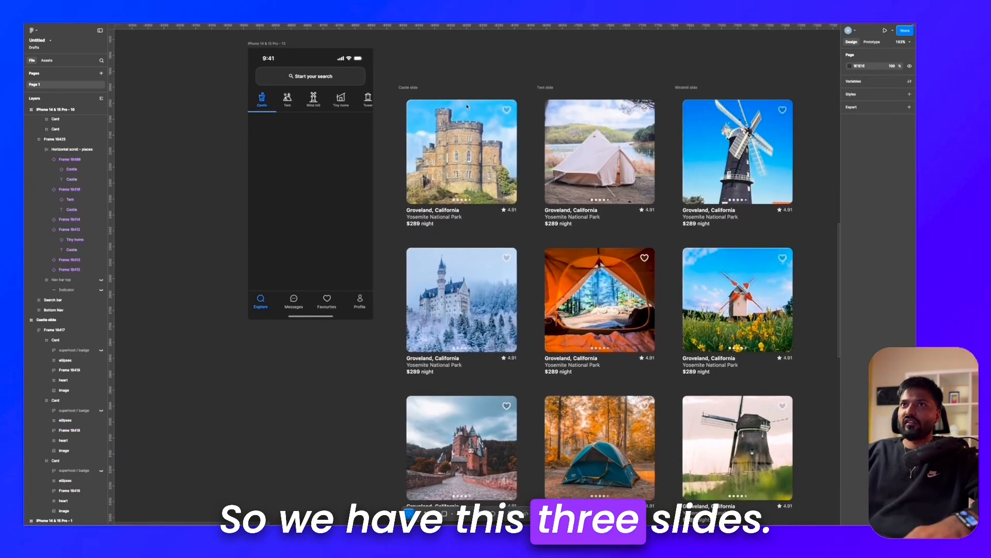
scroll(455, 101, "down", 3)
scroll(486, 103, "up", 3)
left_click(367, 85)
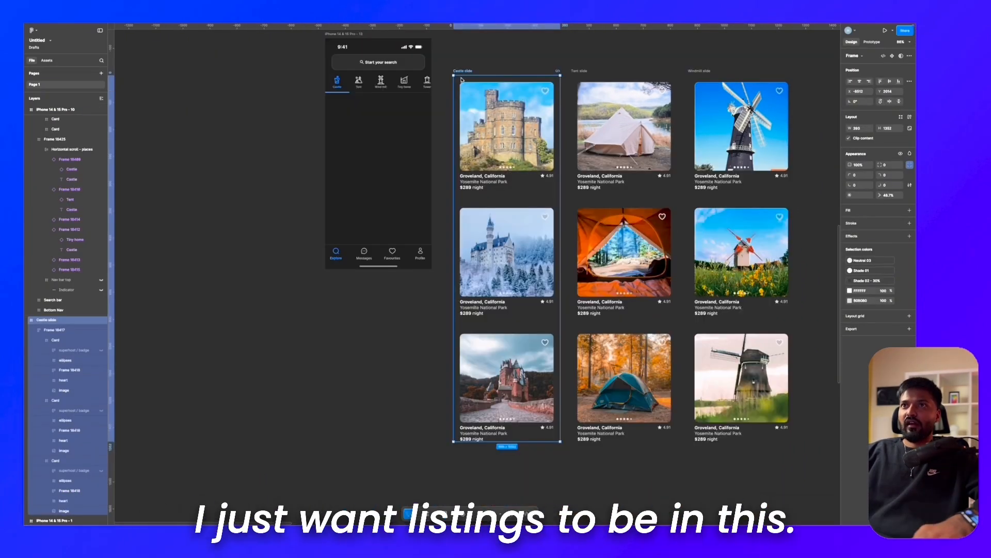
scroll(460, 79, "up", 3)
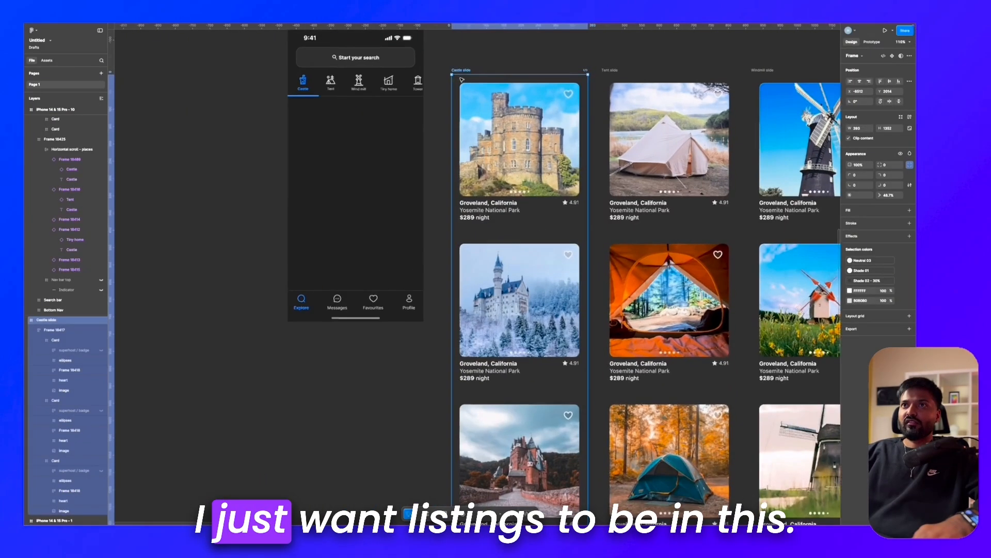
scroll(449, 93, "left", 1)
scroll(423, 110, "up", 5)
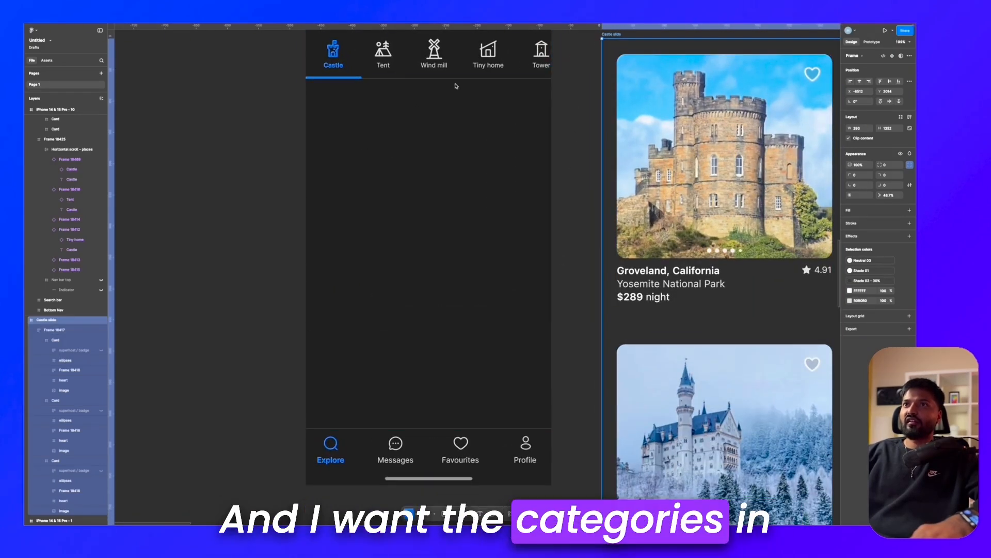
scroll(456, 84, "up", 3)
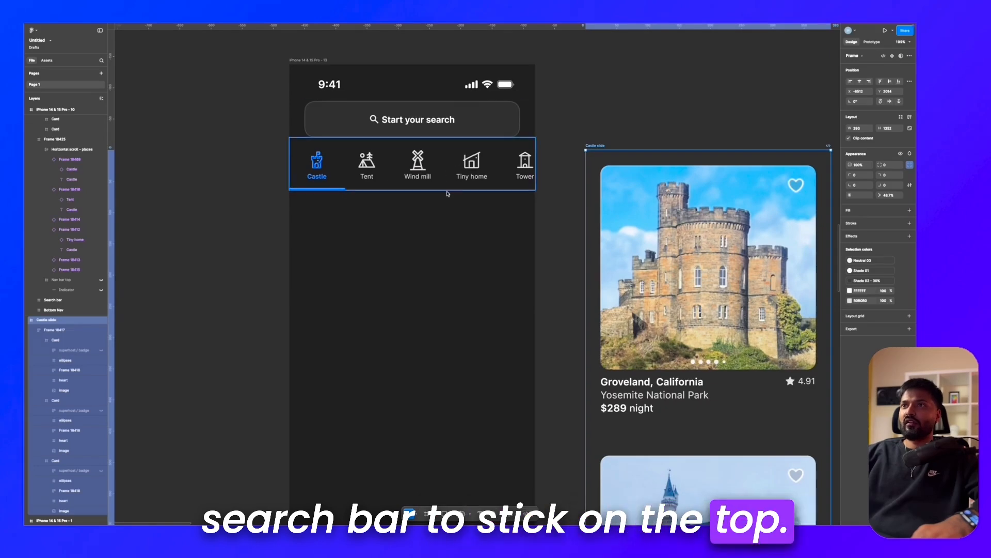
Step: Add two horizontal ruler guides, one at the category row's bottom edge and one at the bottom navigation's top edge
scroll(437, 206, "down", 3)
scroll(438, 207, "down", 3)
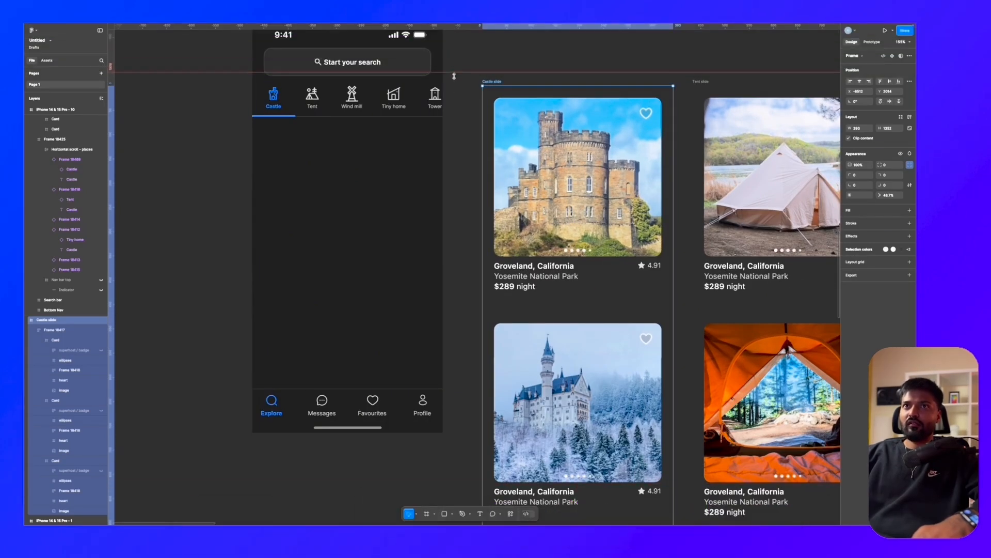
left_click_drag(453, 29, 451, 115)
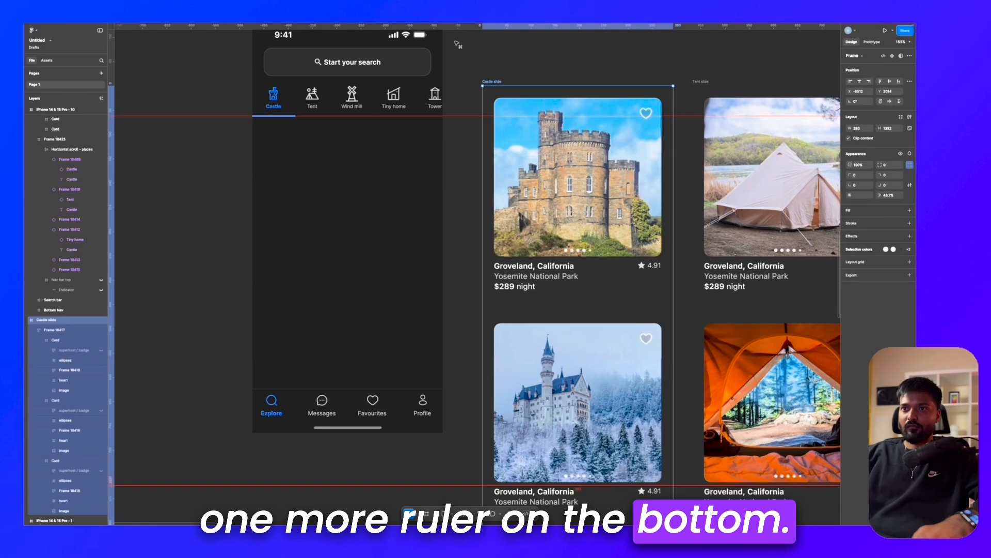
left_click_drag(447, 485, 447, 384)
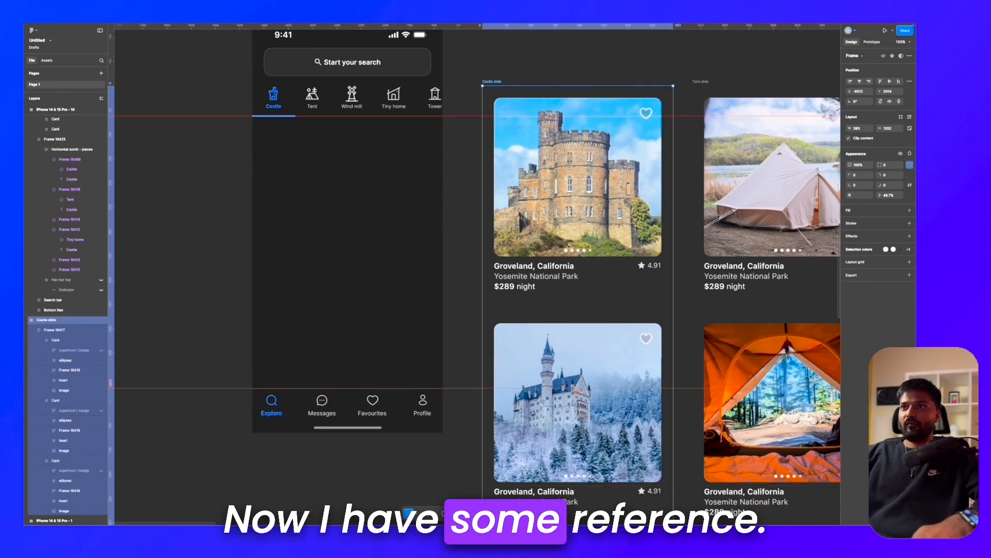
Step: Align the Castle slide's top with the upper guide and shorten its frame to 561 at the lower guide, without resizing its content
scroll(478, 251, "down", 5)
left_click_drag(491, 187, 491, 196)
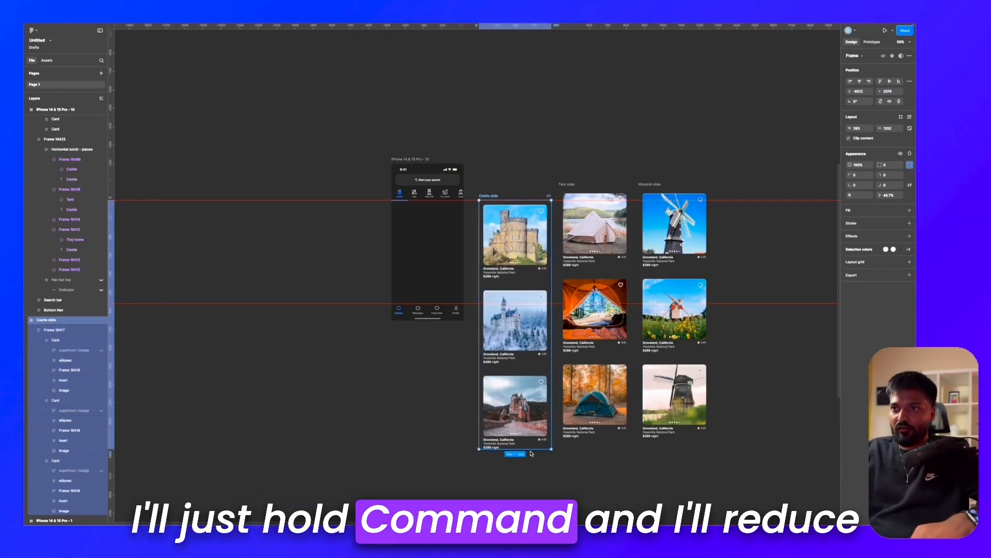
left_click_drag(531, 450, 532, 341)
scroll(527, 344, "up", 6)
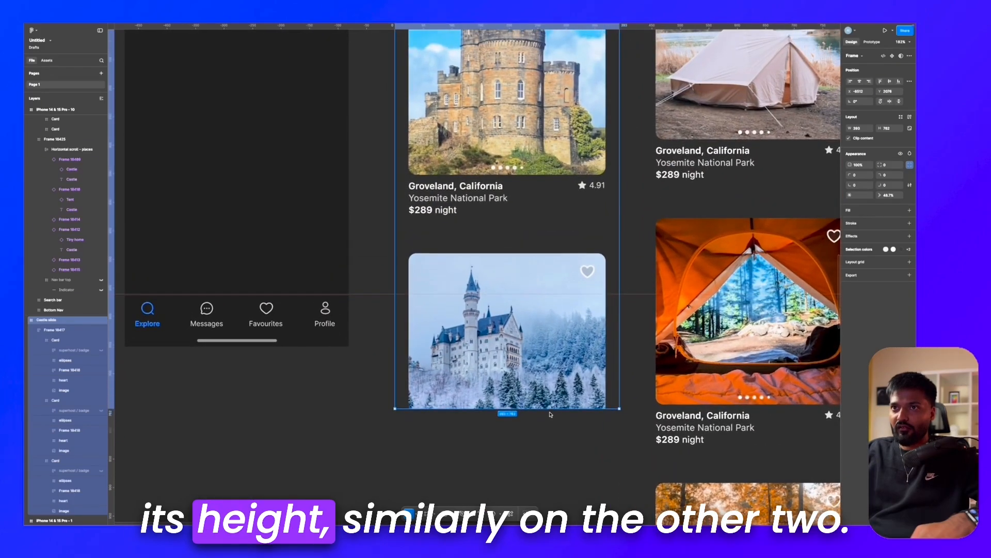
left_click_drag(551, 414, 548, 298)
scroll(547, 297, "down", 10)
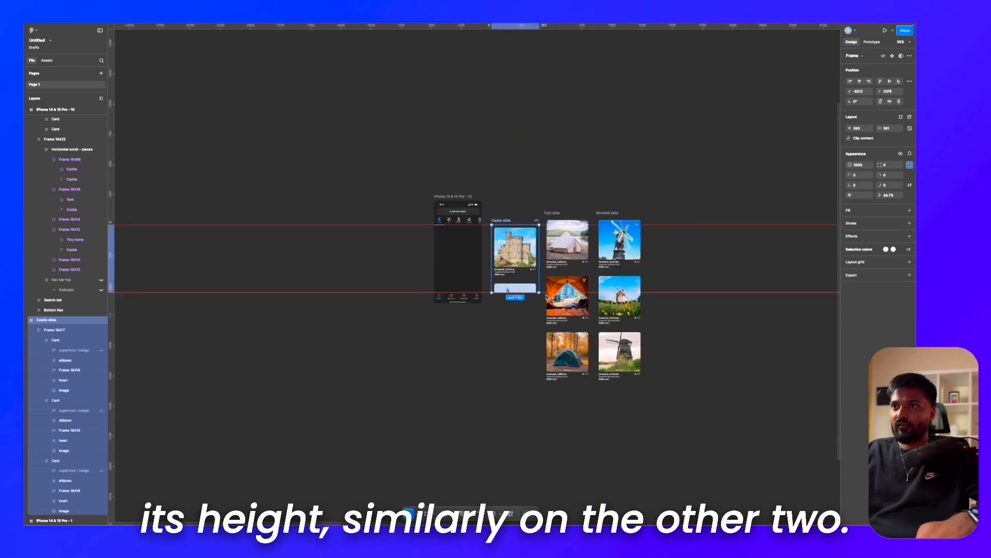
Step: Align the Tent and Windmill slides' tops with the upper guide and shorten both frames to 561 at the lower guide
left_click(512, 212)
left_click(562, 218)
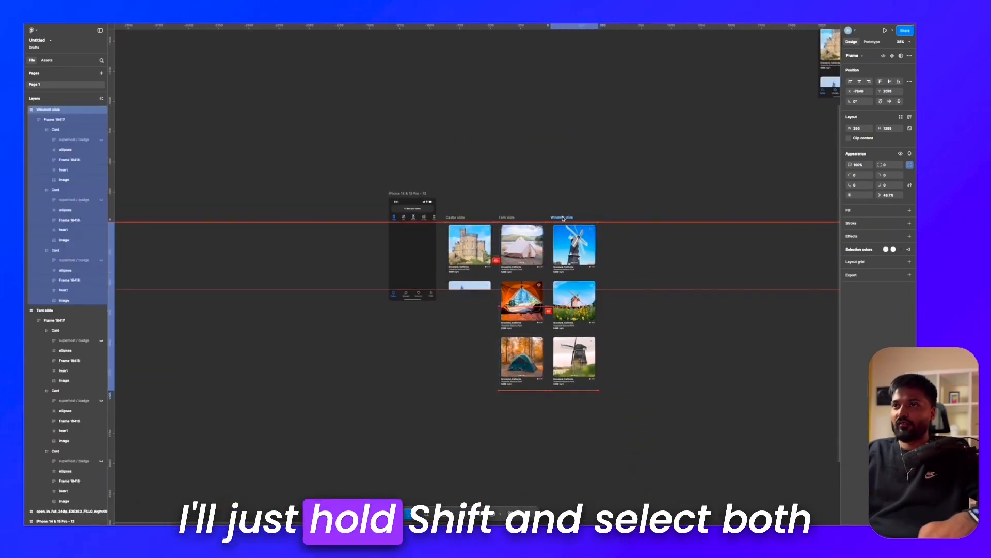
left_click(511, 218, "shift")
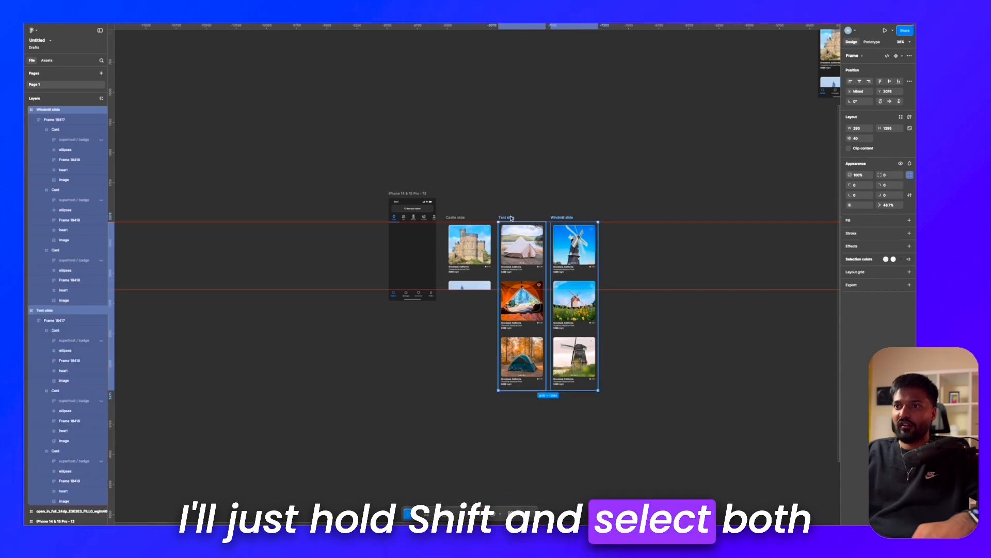
scroll(600, 408, "up", 2)
scroll(600, 413, "up", 3)
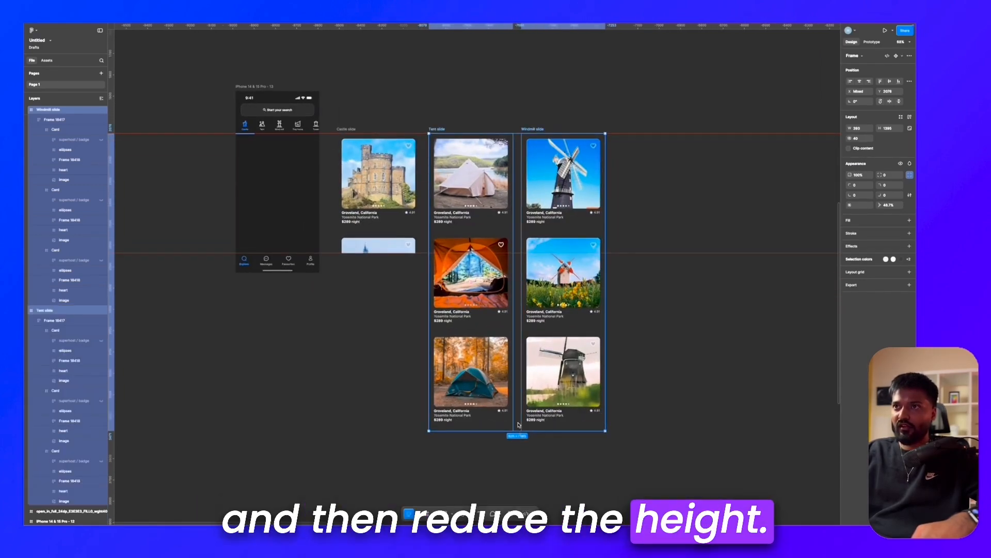
left_click_drag(519, 434, 516, 255)
Step: Turn on Clip content for the Tent and Windmill slides
scroll(516, 255, "up", 5)
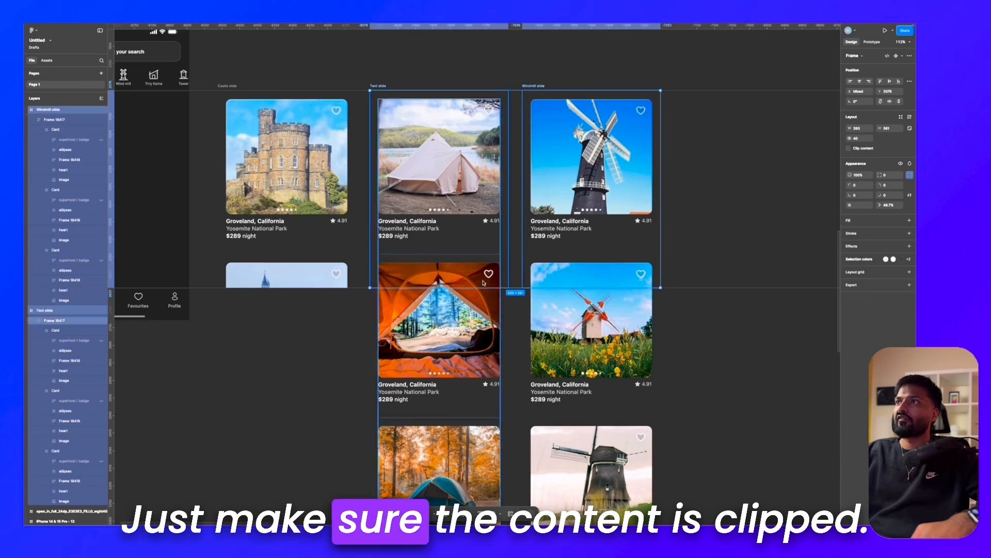
scroll(516, 255, "right", 1)
scroll(517, 256, "up", 1)
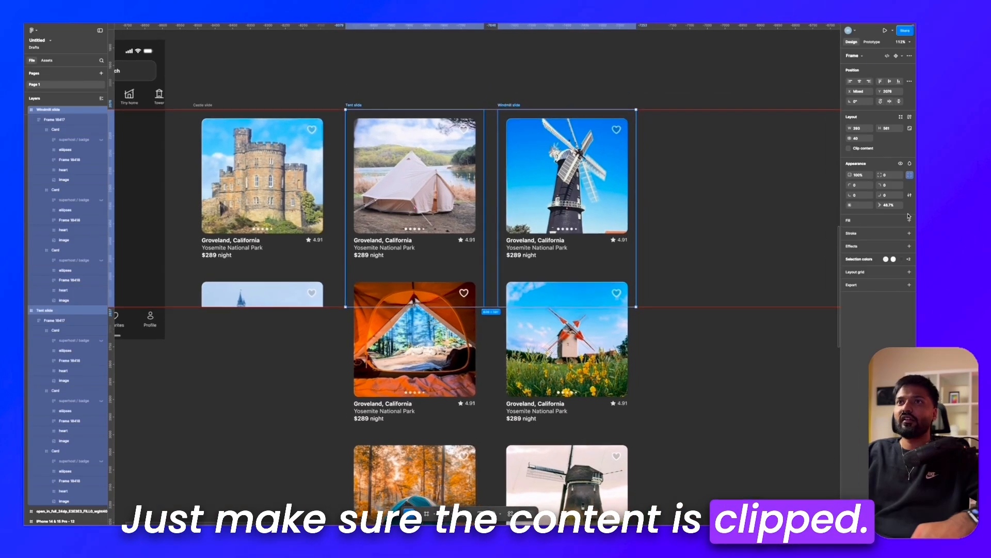
left_click(850, 150)
scroll(449, 123, "left", 3)
scroll(449, 123, "up", 1)
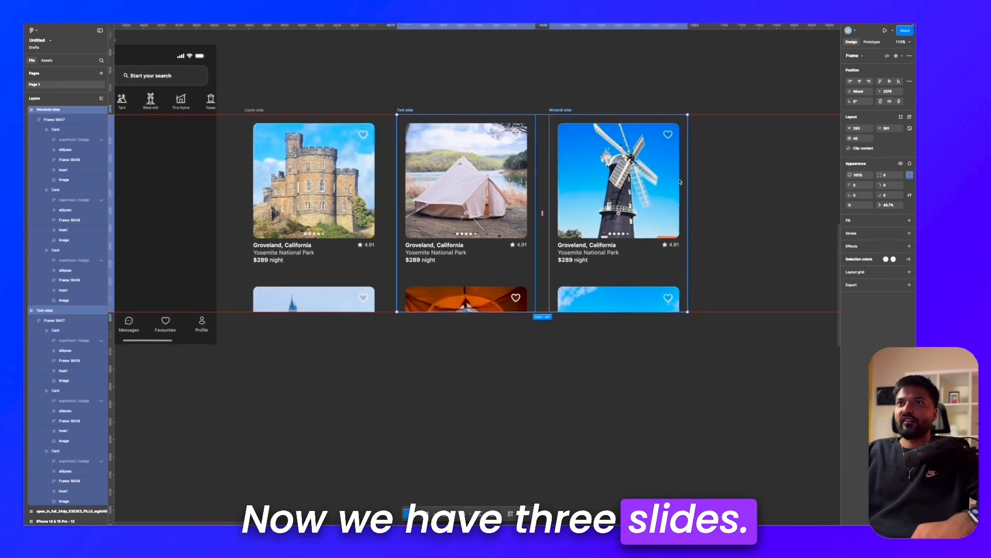
Step: Move the Castle and Windmill slides against the Tent slide so all three sit side by side without gaps
left_click_drag(266, 114, 281, 114)
scroll(370, 106, "up", 3)
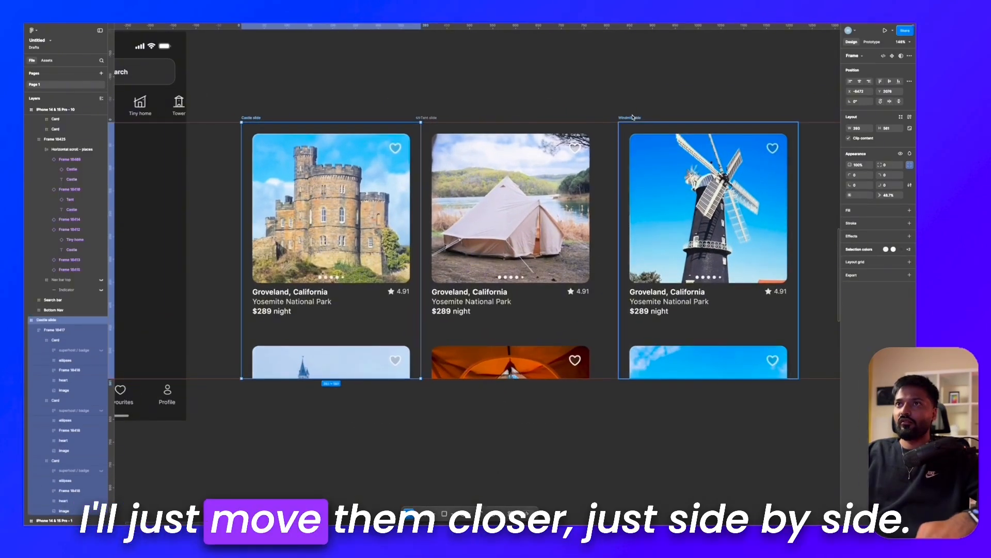
left_click_drag(635, 118, 617, 118)
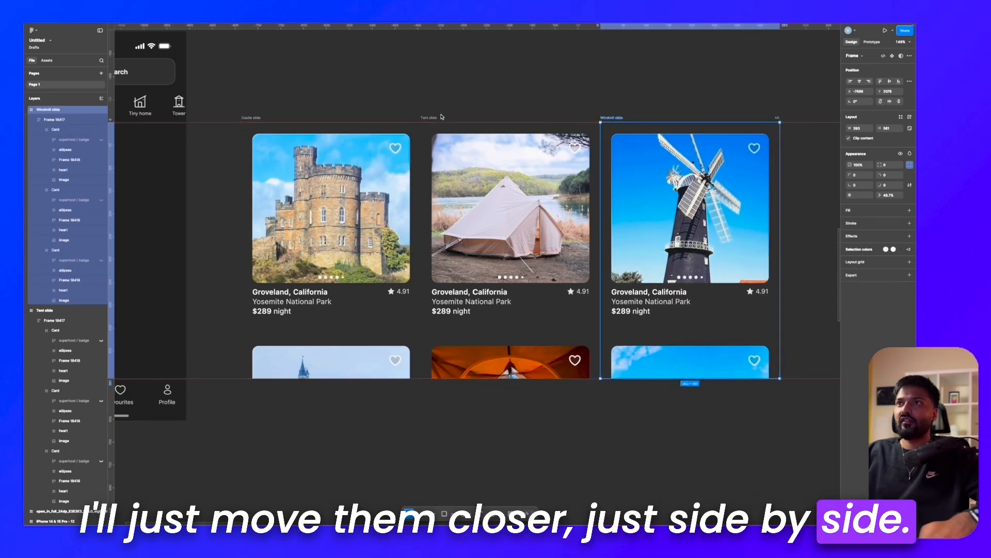
left_click(427, 119)
Step: Group the Castle, Tent and Windmill slides together
scroll(269, 118, "down", 2)
left_click_drag(239, 104, 742, 416)
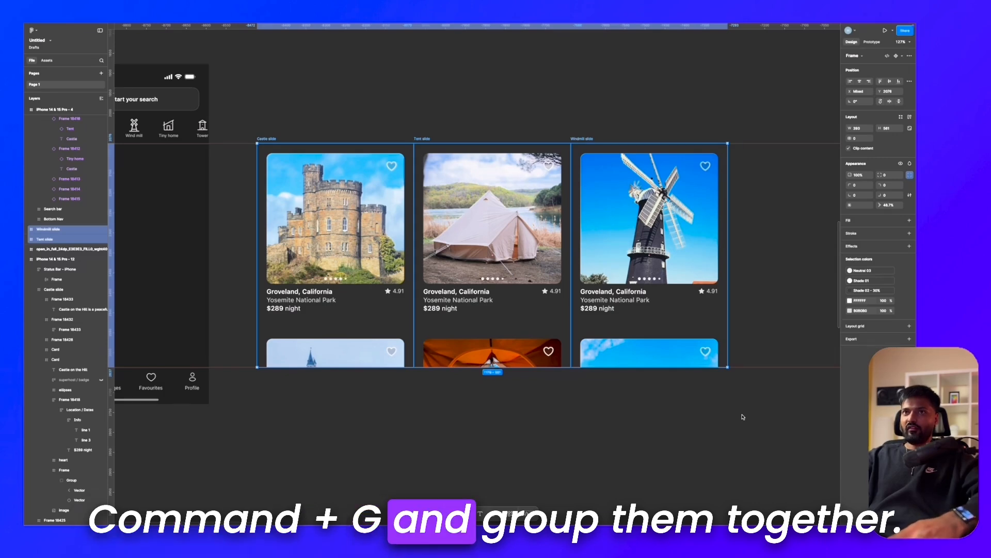
key("super+g")
Step: Cut the slide group, paste it into the iPhone 14 & 15 Pro - 13 frame and place it directly below the category row
scroll(428, 199, "left", 10)
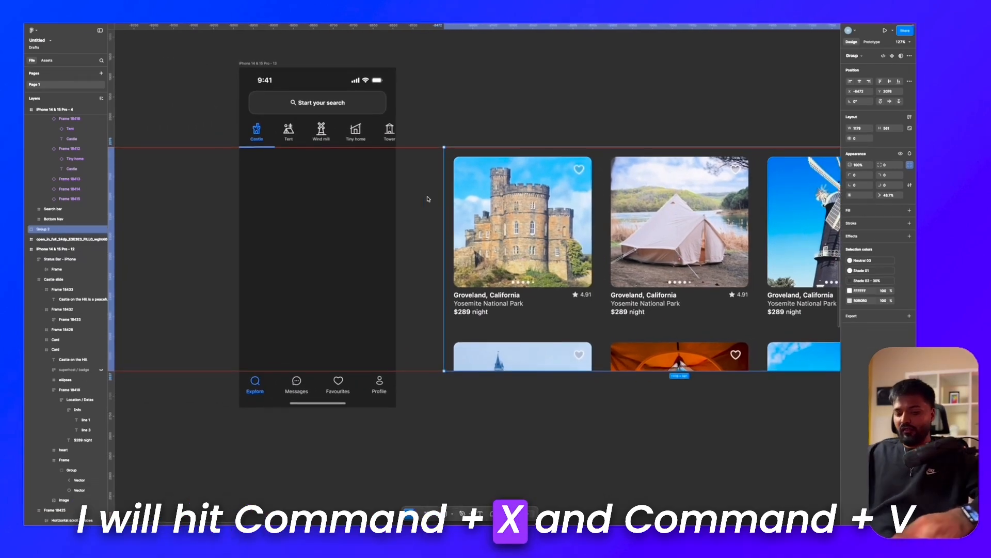
key("super+x")
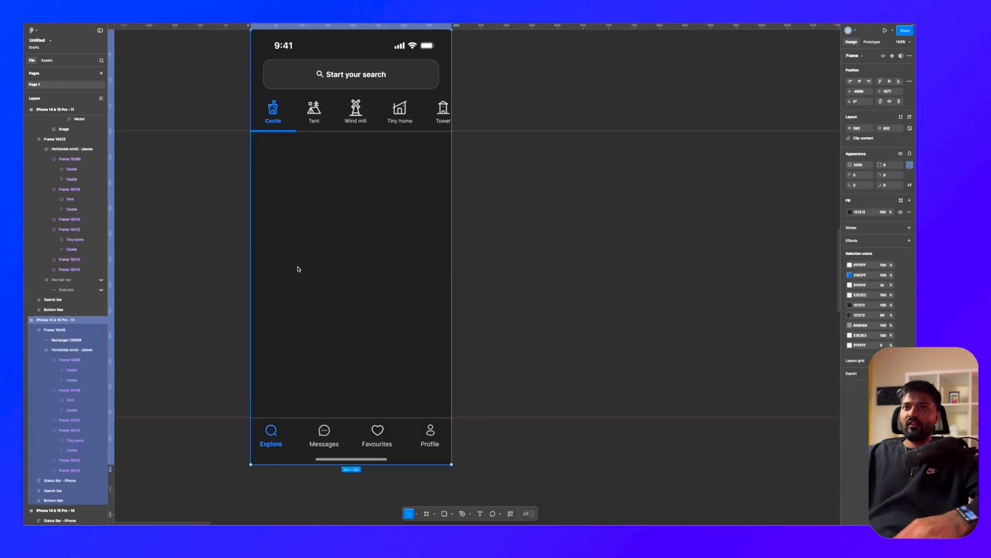
key("super+v")
left_click_drag(307, 204, 307, 227)
key("shift+Right")
key("shift+Right")
key("shift+Right")
key("shift+Right")
key("shift+Right")
key("shift+Right")
key("shift+Right")
key("shift+Right")
key("shift+Right")
key("shift+Right")
key("shift+Right")
key("shift+Right")
key("shift+Right")
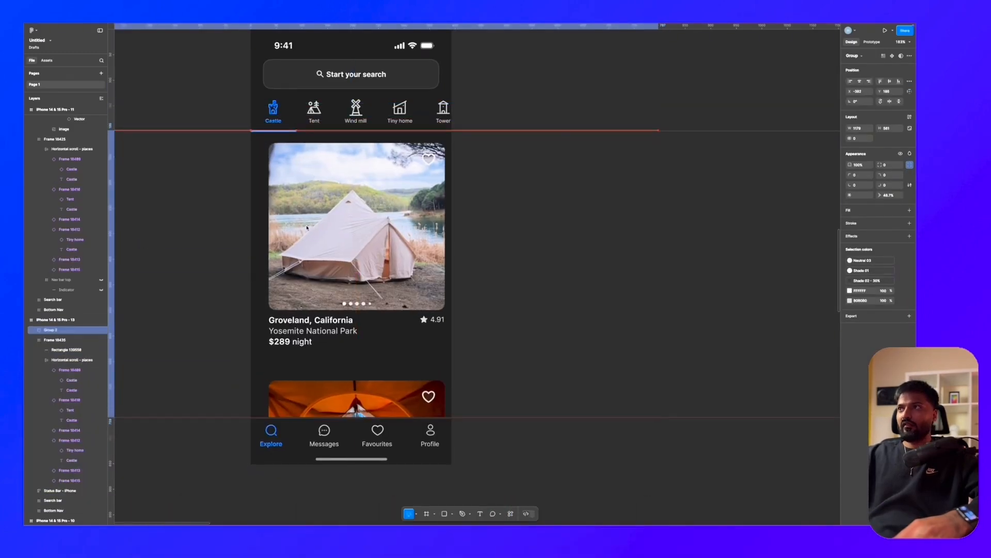
Step: Set the X position of the slide group to 0 inside the iPhone 14 & 15 Pro - 13 frame
left_click(860, 92)
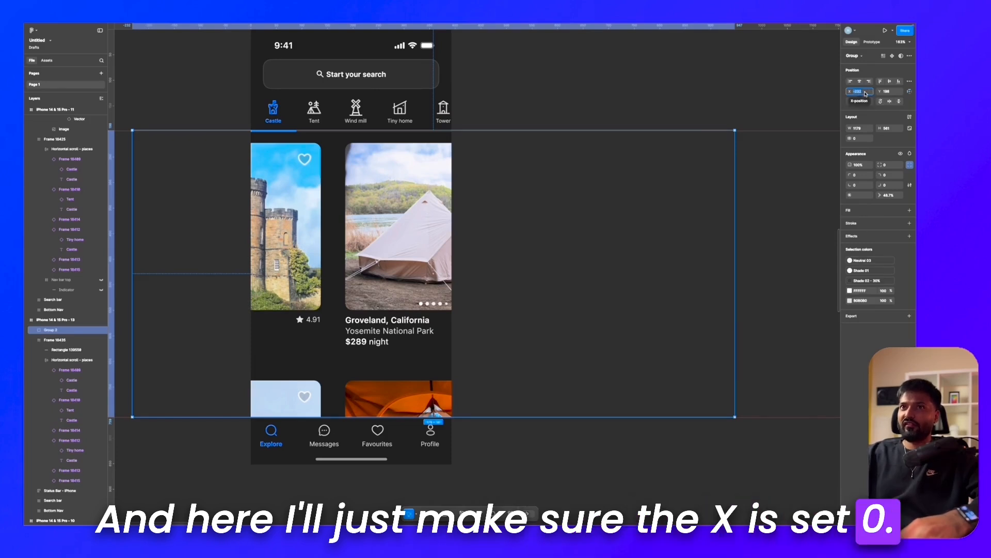
type("0")
key("Return")
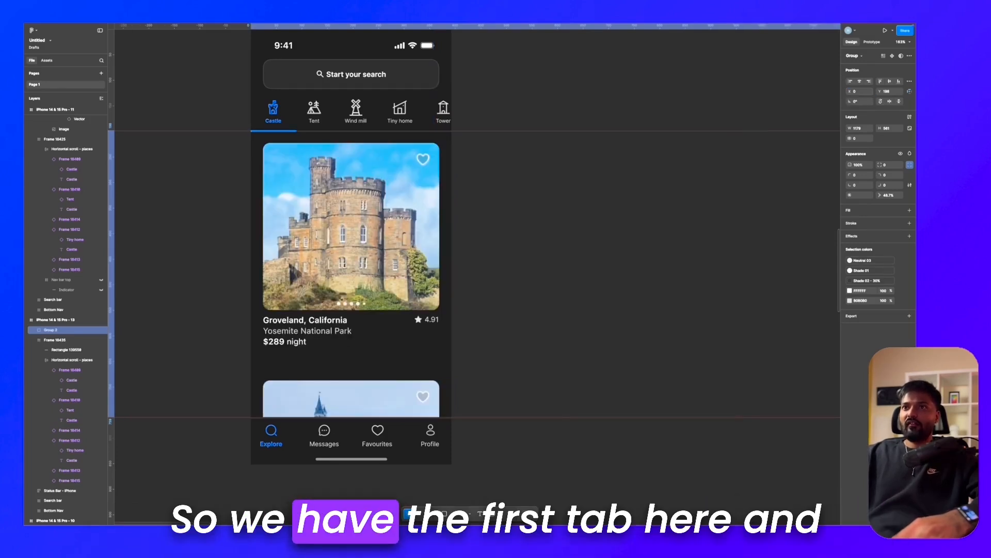
Step: Rename the group of Castle, Tent and Windmill slides as SLider
left_click(488, 176)
left_click(354, 225)
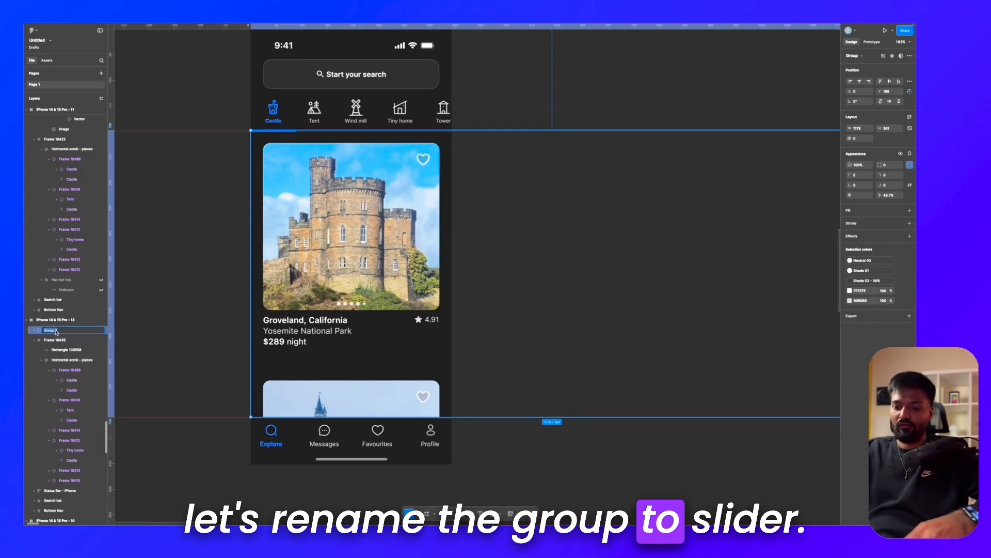
type("SLider")
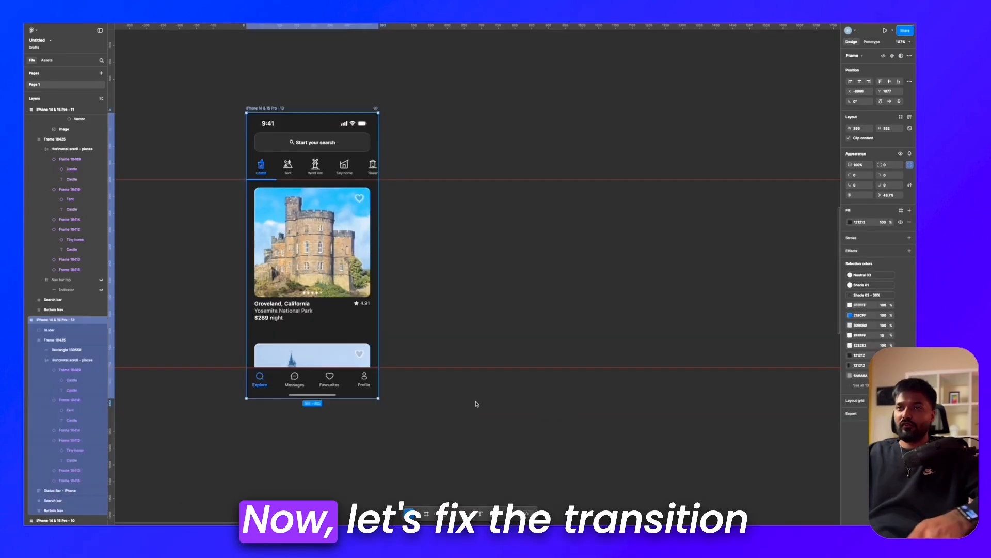
left_click(475, 403)
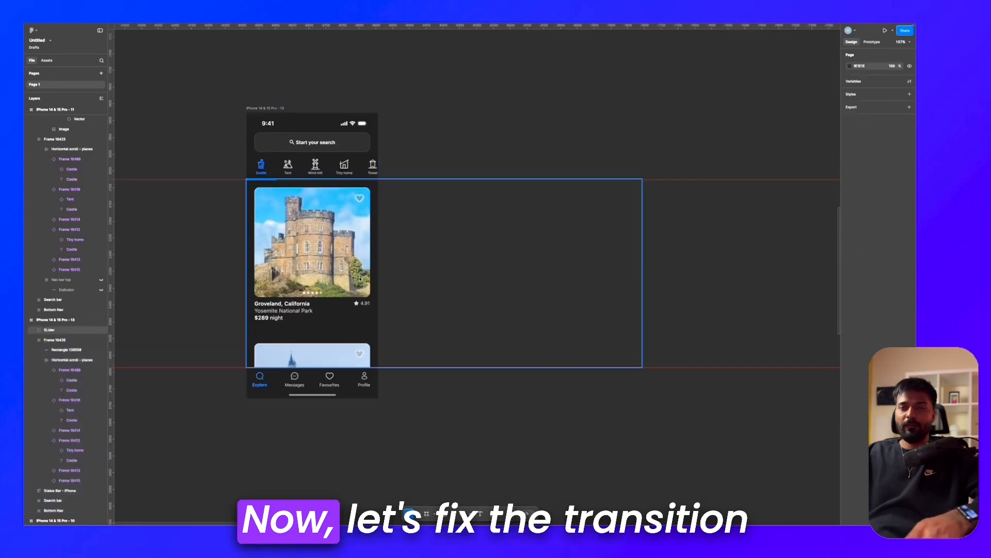
Step: Duplicate the iPhone 14 & 15 Pro - 13 frame
left_click(359, 277)
scroll(359, 277, "right", 2)
scroll(359, 277, "left", 1)
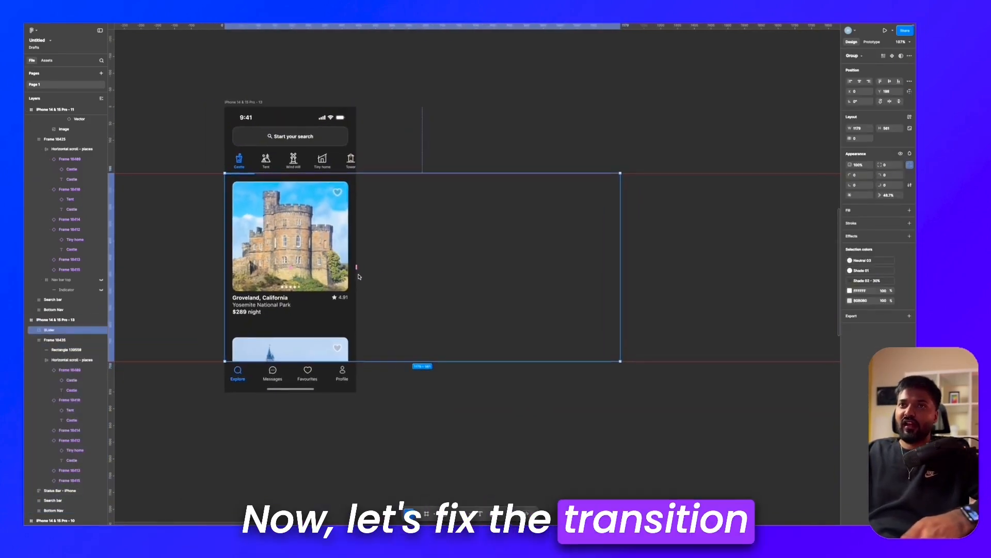
scroll(360, 277, "right", 1)
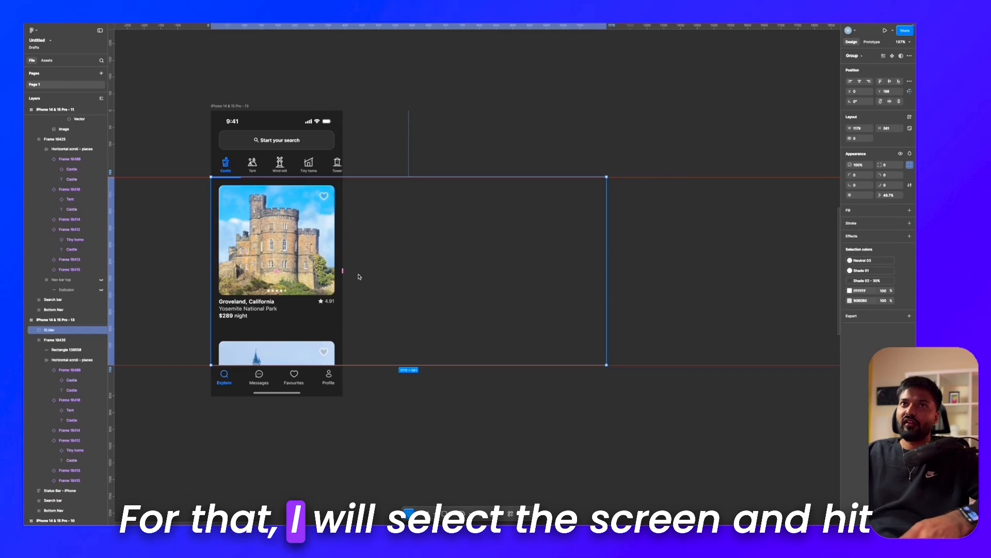
scroll(360, 277, "right", 1)
left_click(205, 110)
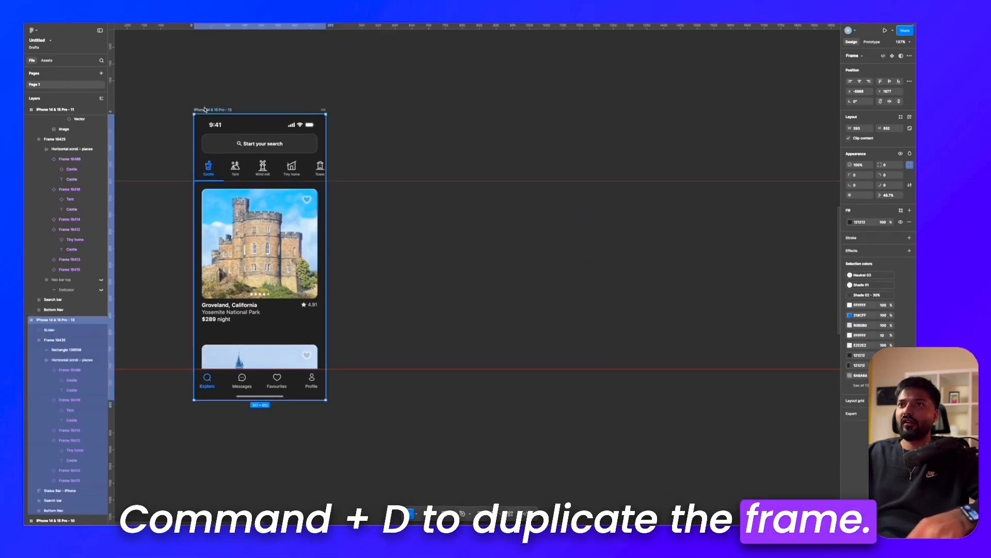
key("super+d")
Step: Shift the slider group in the duplicated frame horizontally until the Tent slide is centred on the screen
scroll(408, 236, "up", 5)
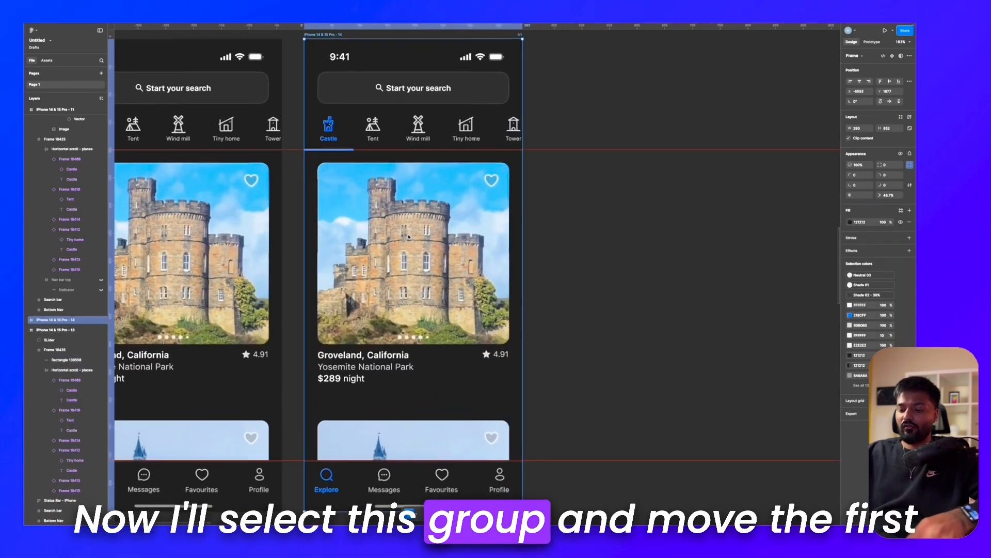
left_click(407, 236)
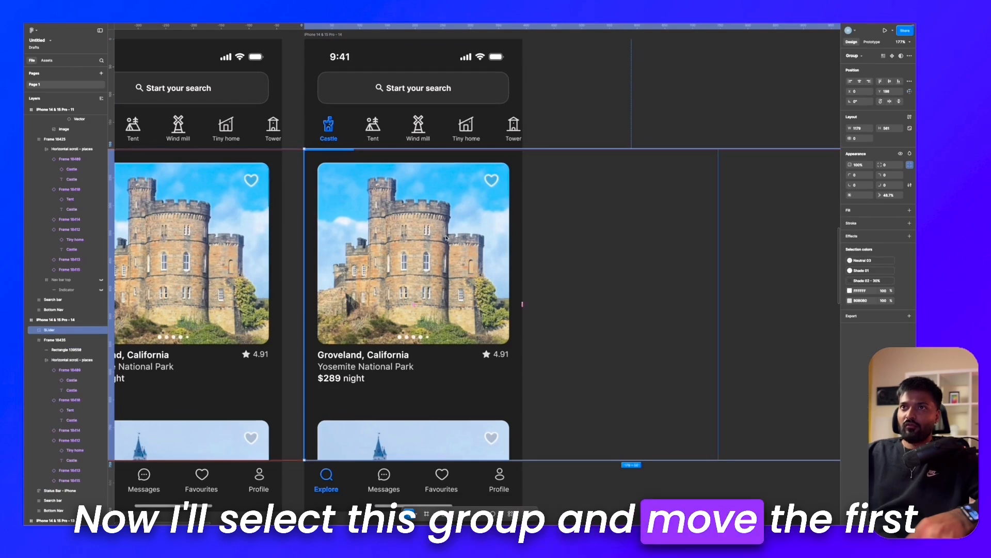
key("shift+Left")
key("shift+Left")
key("shift+Left")
key("shift+Left")
key("shift+Left")
key("shift+Left")
key("shift+Left")
key("shift+Left")
key("shift+Left")
key("shift+Left")
key("shift+Left")
key("shift+Left")
key("shift+Left")
key("shift+Left")
key("shift+Left")
key("shift+Left")
key("shift+Left")
key("shift+Left")
key("shift+Left")
key("shift+Left")
key("shift+Left")
key("shift+Left")
key("shift+Left")
key("shift+Left")
key("shift+Left")
key("shift+Left")
key("shift+Left")
key("shift+Left")
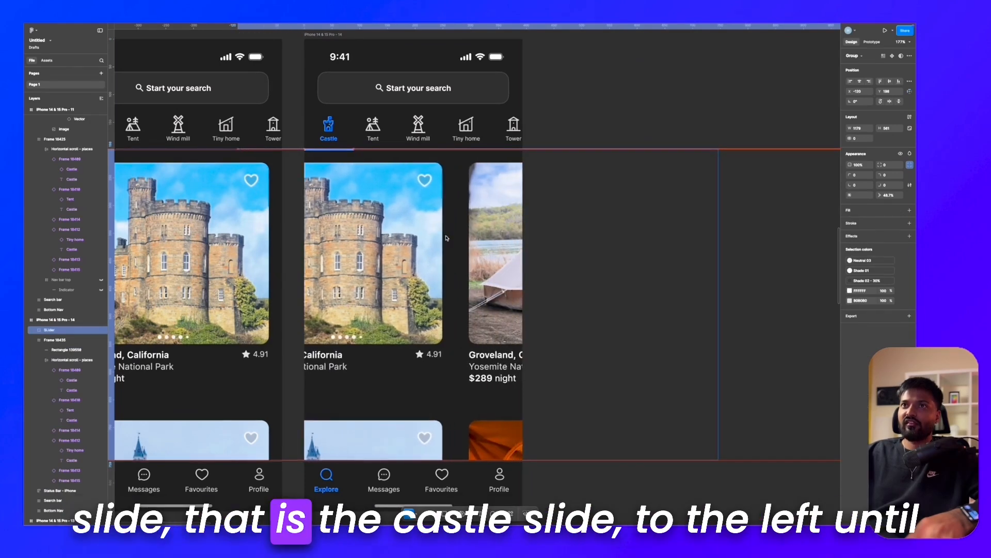
key("shift+Left")
key("shift+Left")
key("shift+Left")
key("shift+Left")
key("shift+Left")
key("shift+Left")
key("shift+Left")
key("shift+Left")
key("shift+Left")
key("shift+Left")
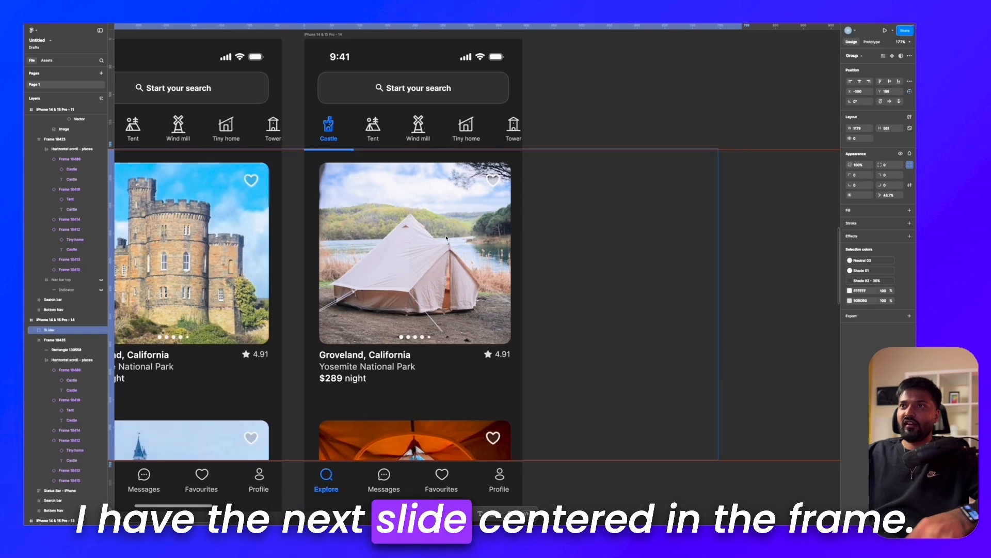
key("shift+Left")
key("shift+Left")
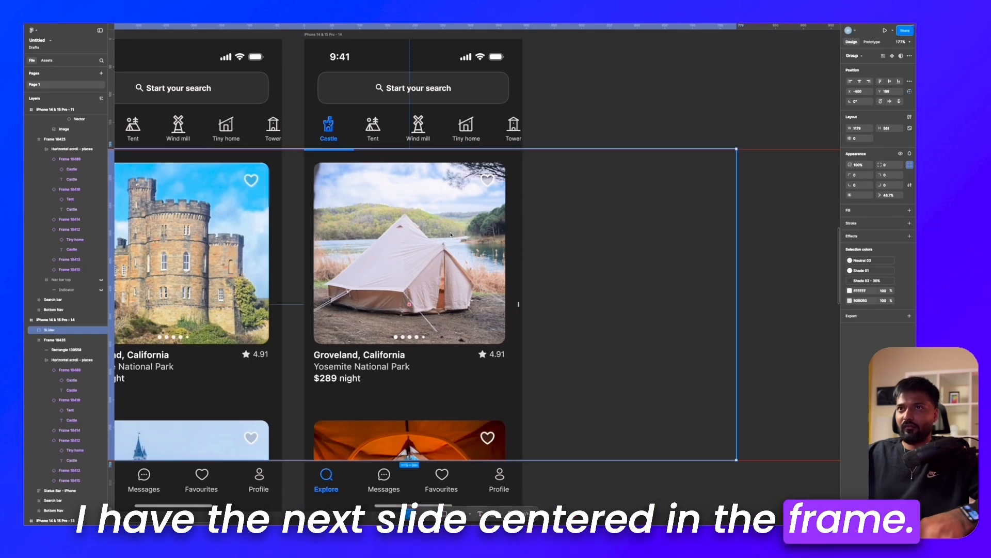
key("Right")
key("Right")
key("Right")
key("Right")
scroll(450, 234, "down", 3)
left_click(402, 80)
Step: Recolour the Castle tab in the duplicated frame to FFFFFF with reduced opacity
scroll(402, 83, "up", 8)
double_click(293, 283)
double_click(293, 282)
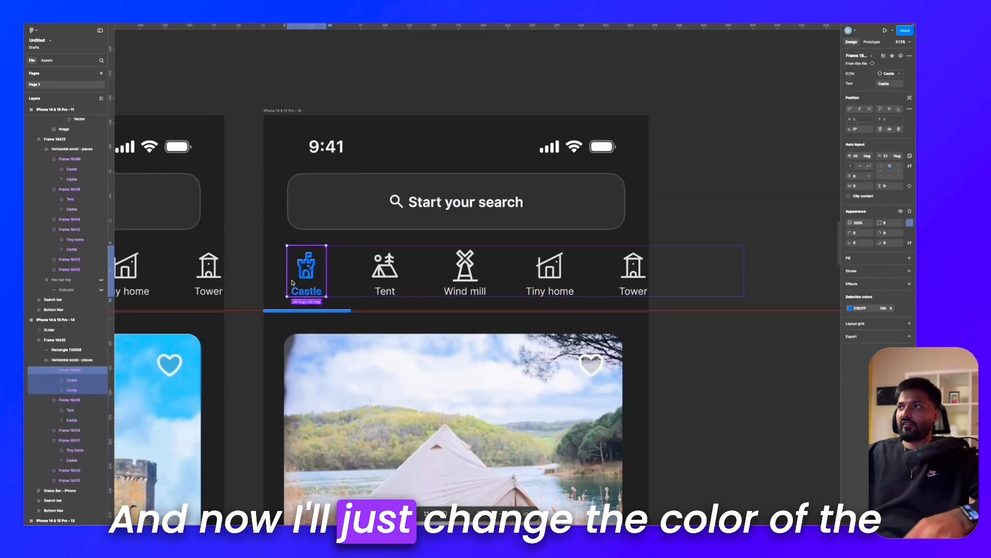
scroll(293, 282, "up", 3)
left_click(865, 308)
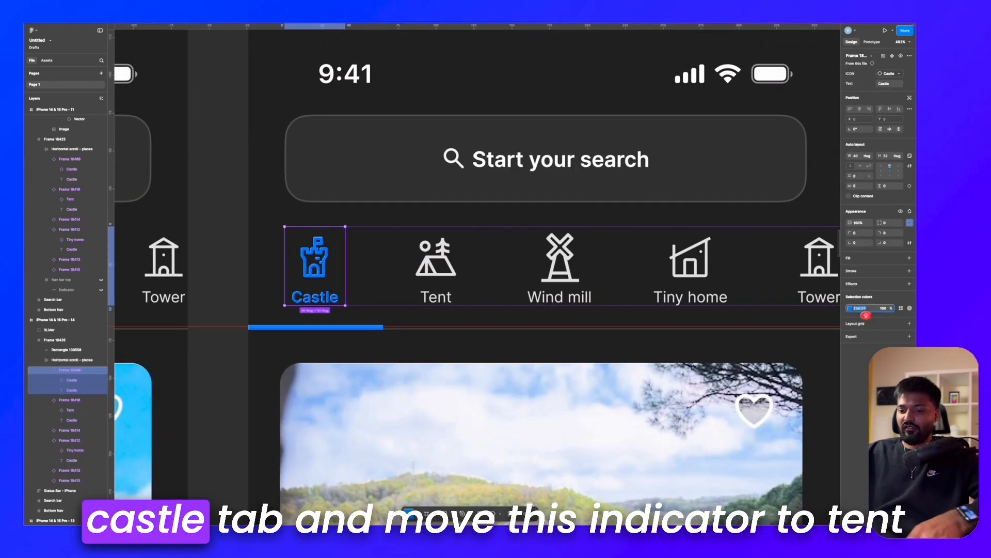
type("FFFFFF")
key("Tab")
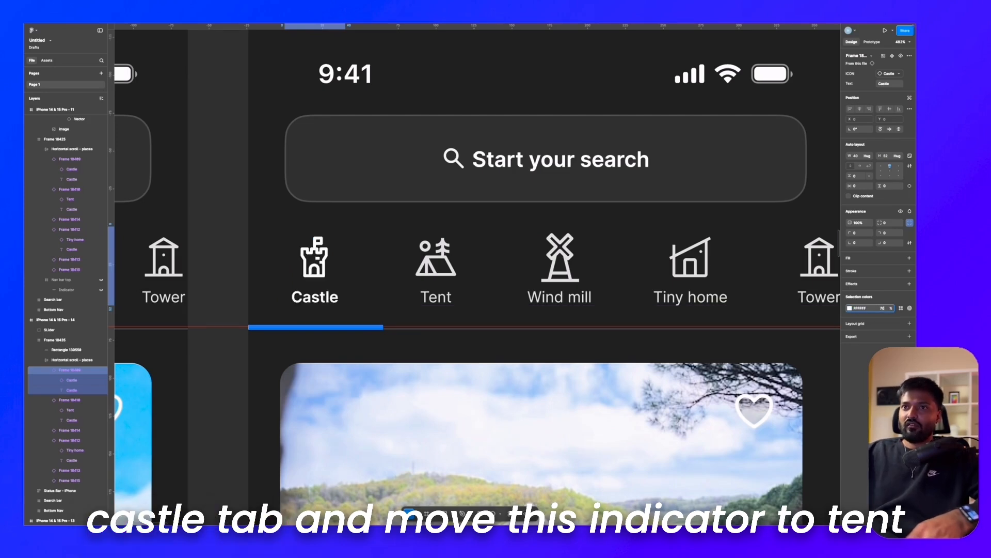
key("Return")
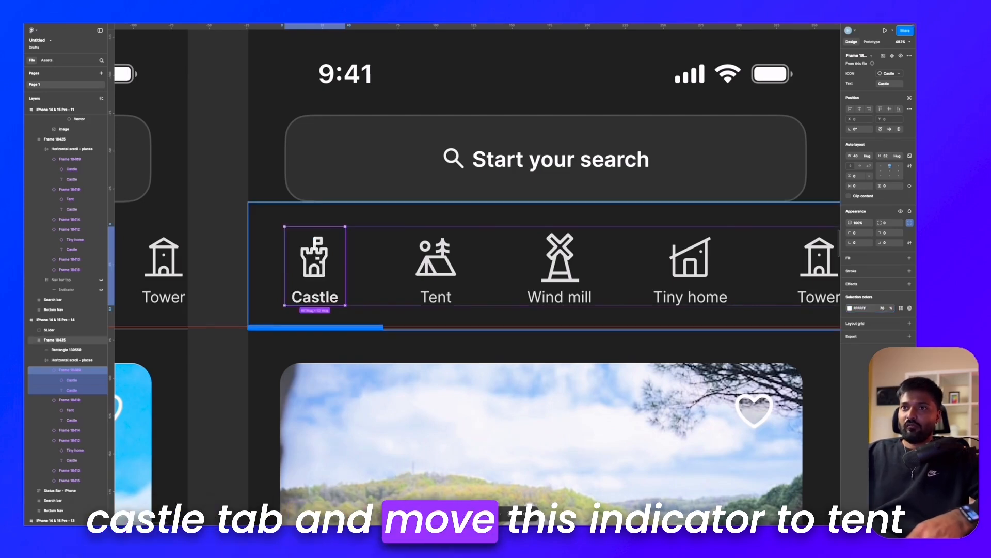
Step: Move the blue indicator bar along the category row until it sits beneath the Tent tab
left_click(370, 328)
scroll(370, 330, "up", 3)
key("shift+Right")
key("shift+Right")
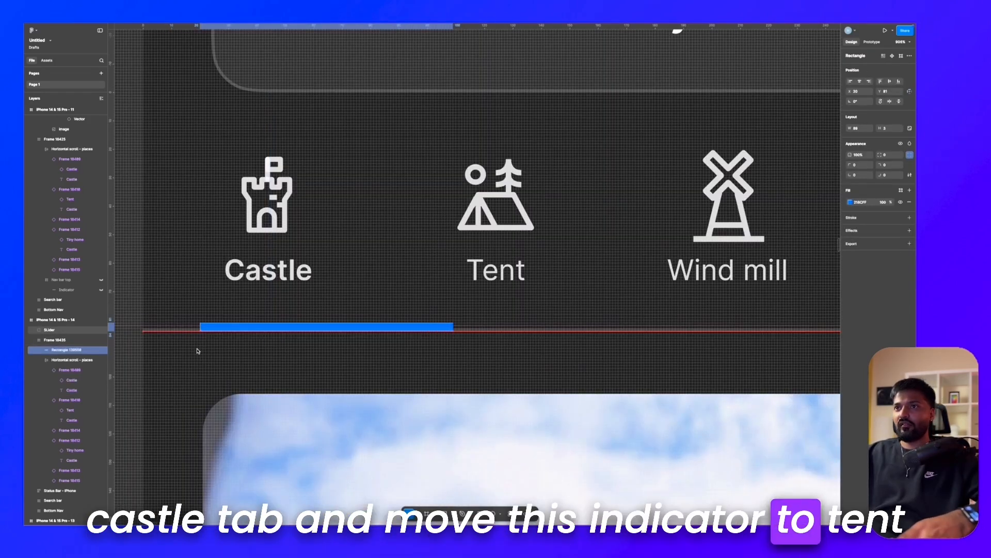
key("shift+Right")
key("shift+Right")
key("shift+Right")
key("shift+Right")
key("shift+Right")
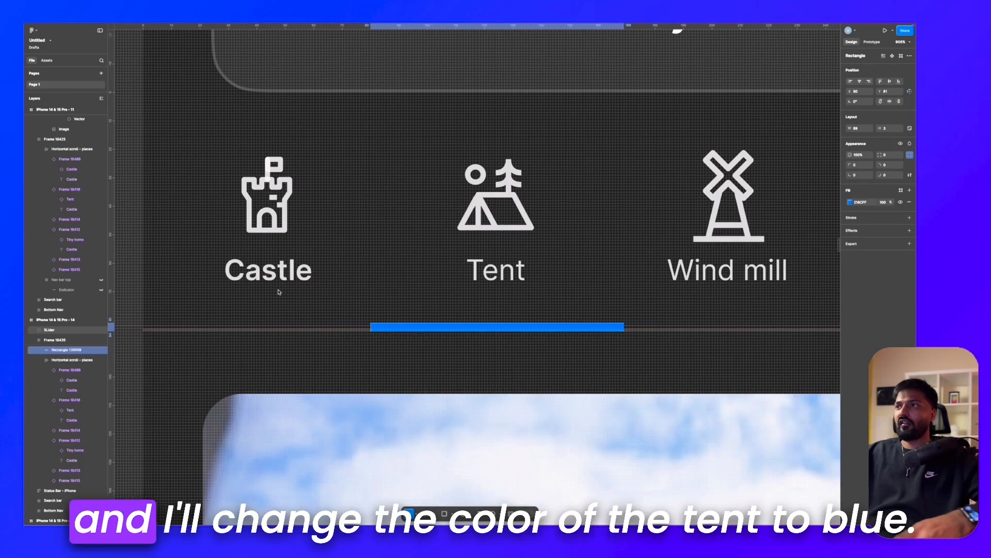
Step: Change the colour of the Tent tab's icon and label to blue
double_click(489, 198)
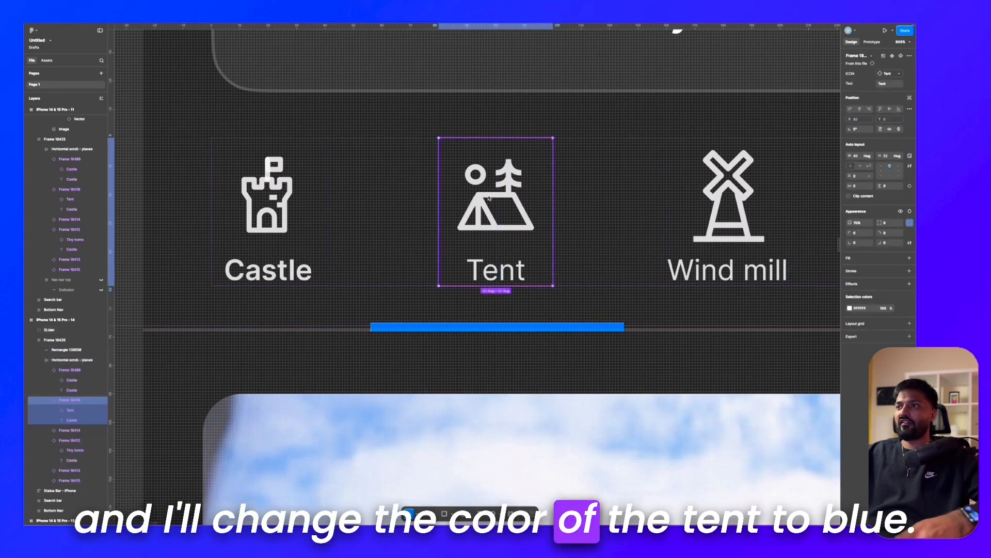
left_click(849, 308)
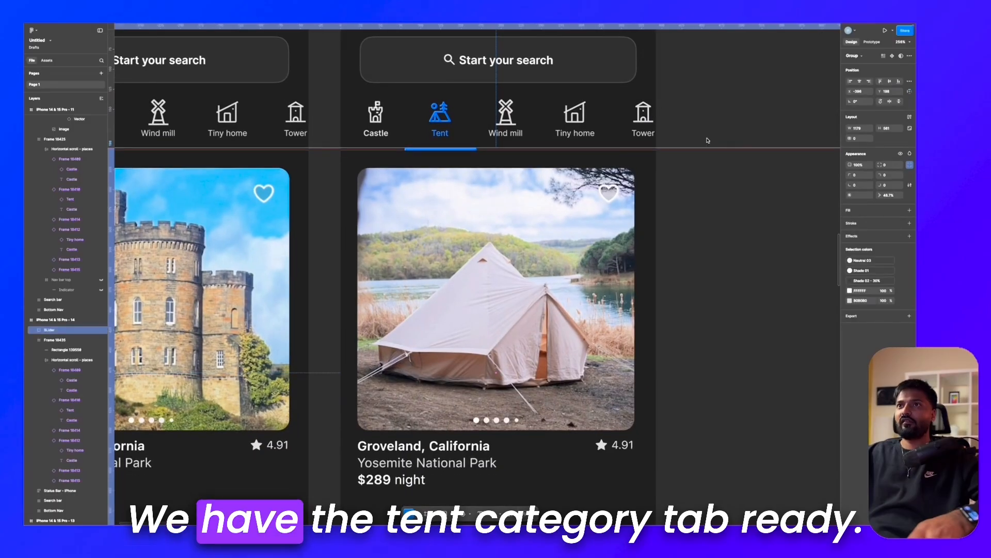
scroll(722, 149, "down", 10)
left_click(649, 100)
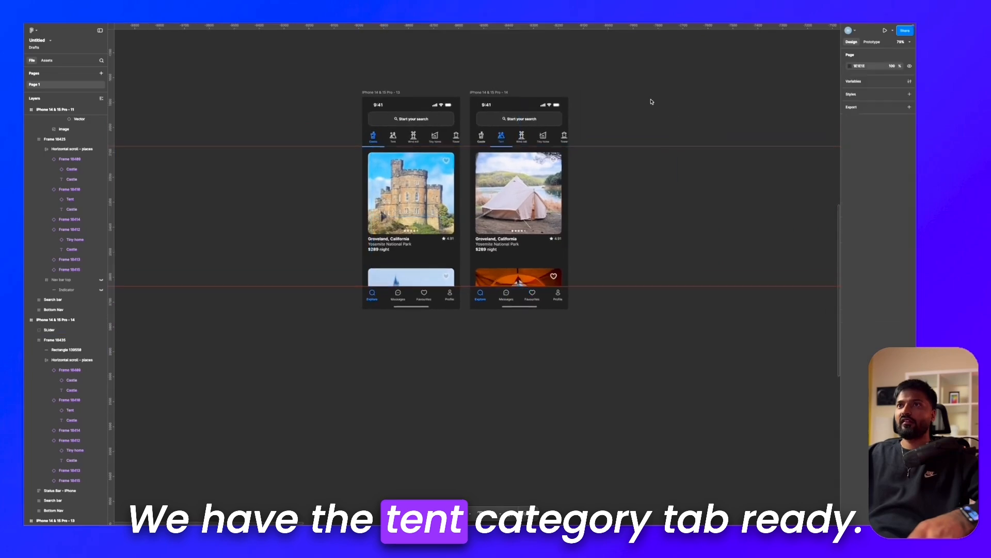
Step: Duplicate the iPhone 14 & 15 Pro - 14 frame
scroll(573, 110, "up", 4)
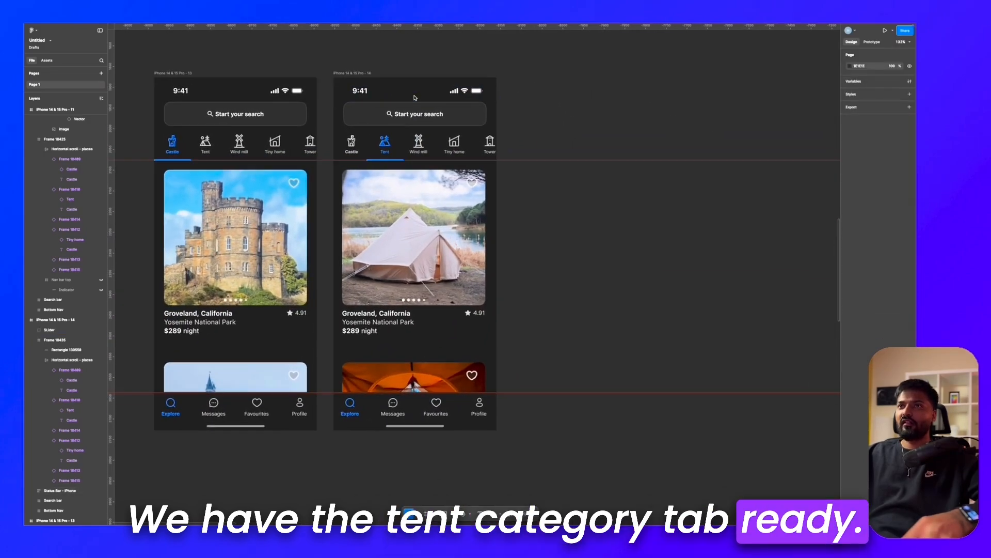
left_click(351, 71)
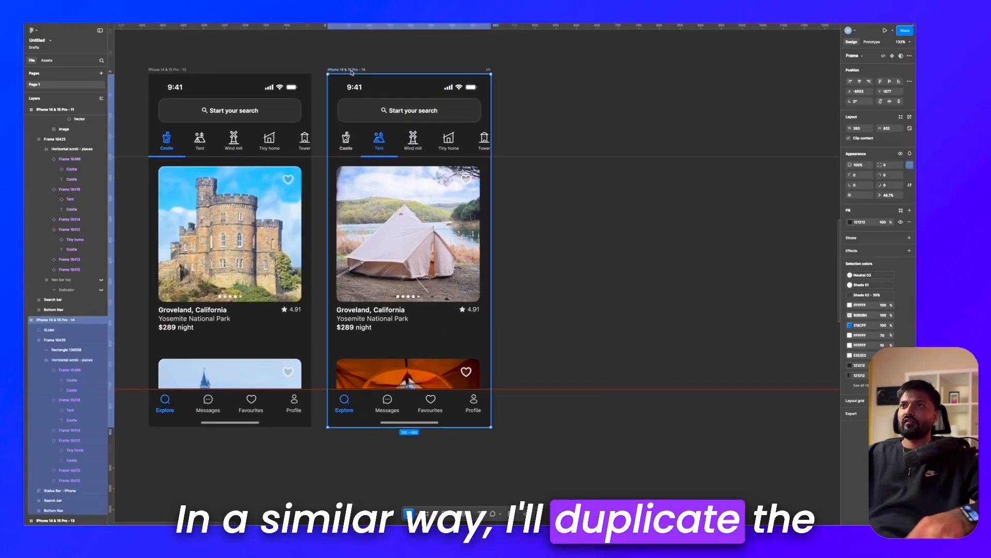
key("ctrl+d")
scroll(639, 116, "up", 5)
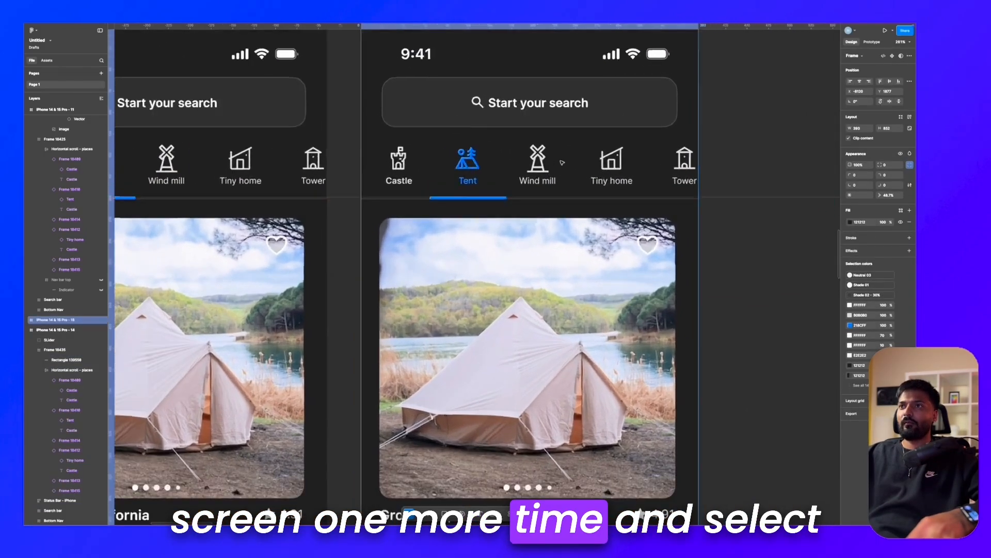
Step: Shift the slider group in the newest frame further left until the Windmill slide is centred on the screen
scroll(537, 135, "down", 6)
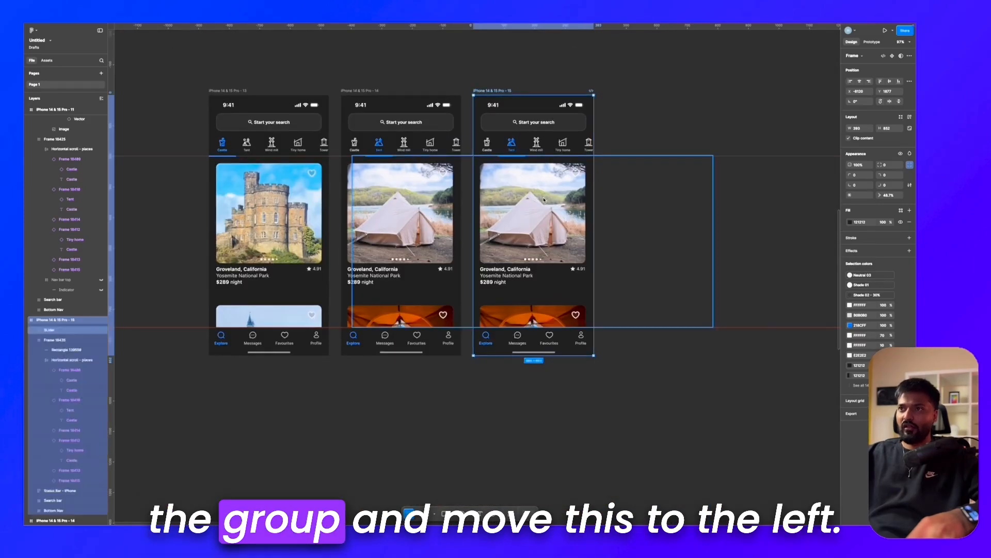
left_click(543, 200)
scroll(543, 200, "up", 3)
key("shift+Left")
key("shift+Left")
key("shift+Left")
key("shift+Left")
key("shift+Left")
key("shift+Left")
key("shift+Left")
key("shift+Left")
key("shift+Left")
key("shift+Left")
key("shift+Left")
key("shift+Left")
key("shift+Left")
key("shift+Left")
key("shift+Left")
key("shift+Left")
key("shift+Left")
key("shift+Left")
key("shift+Left")
key("shift+Left")
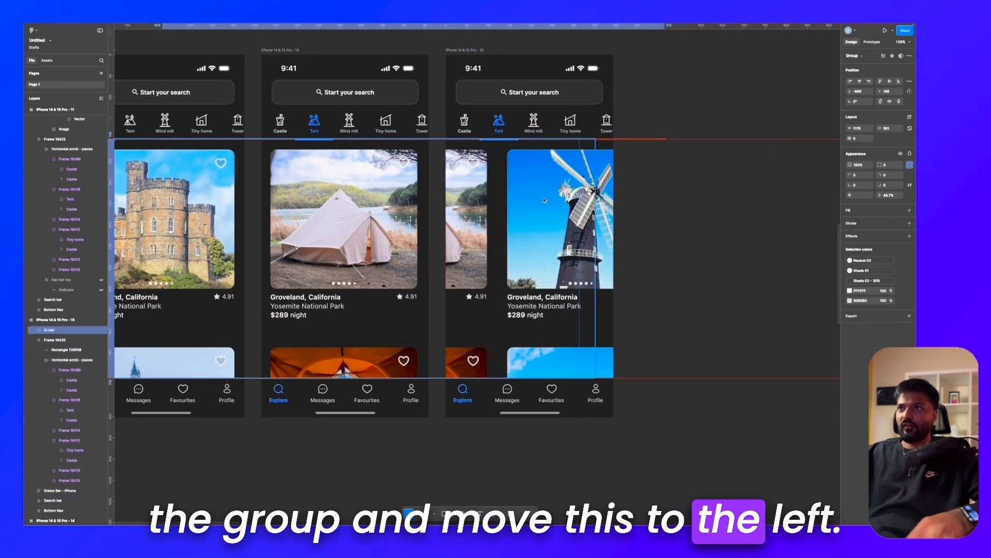
key("shift+Left")
key("shift+Left")
key("shift+Left")
key("shift+Left")
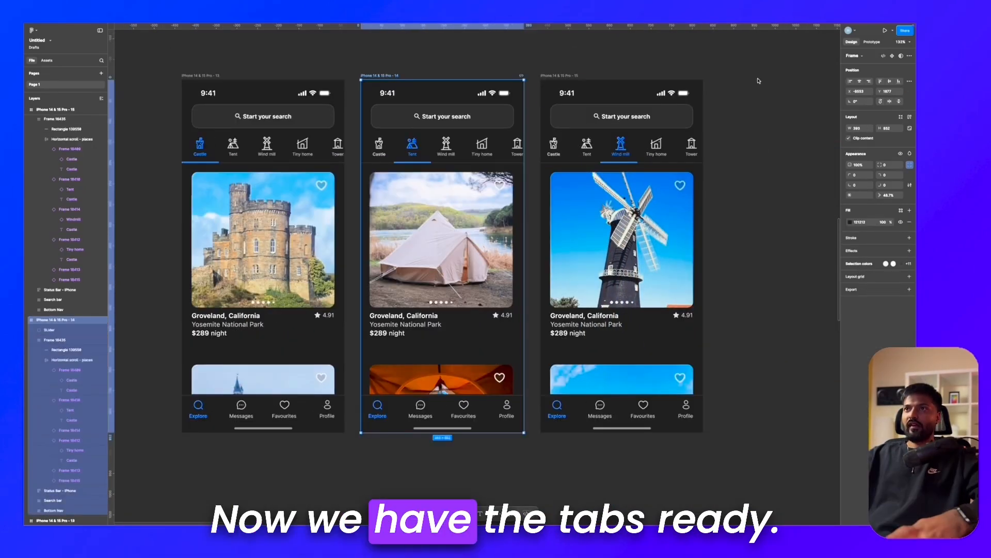
left_click(760, 80)
scroll(760, 80, "left", 1)
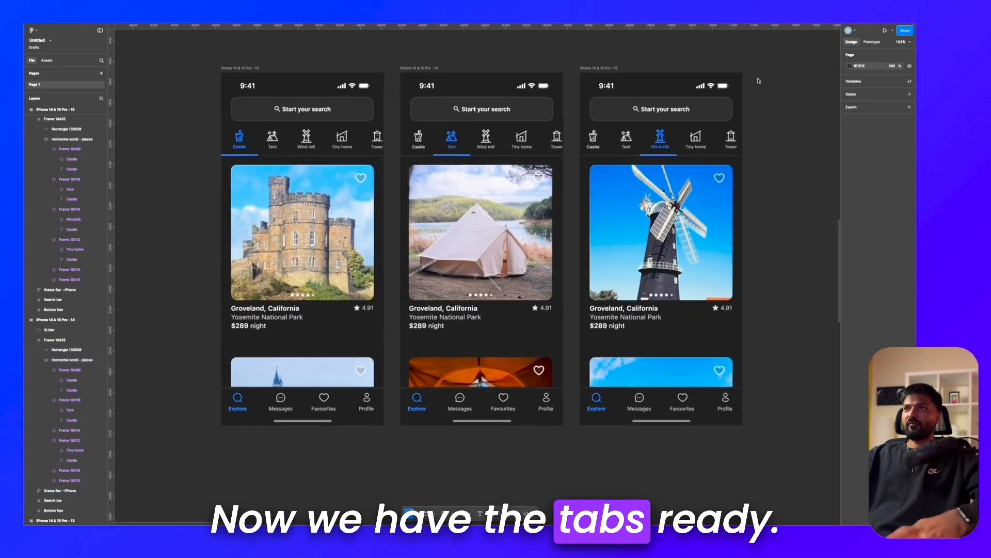
Step: Switch to prototyping and connect the Castle screen's Tent tab to the iPhone 14 & 15 Pro - 14 frame with an On tap, Navigate to interaction
scroll(759, 81, "up", 1)
scroll(759, 81, "left", 1)
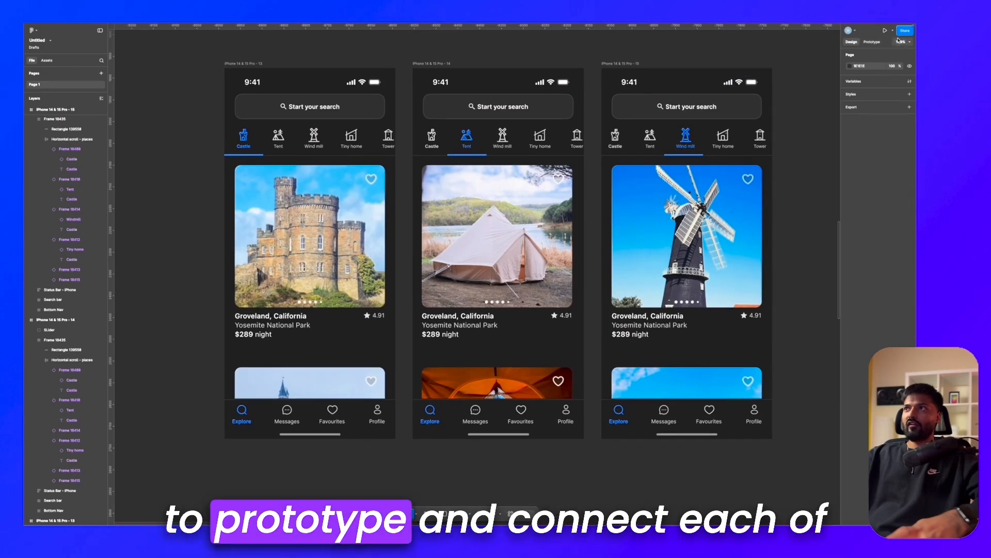
left_click(873, 41)
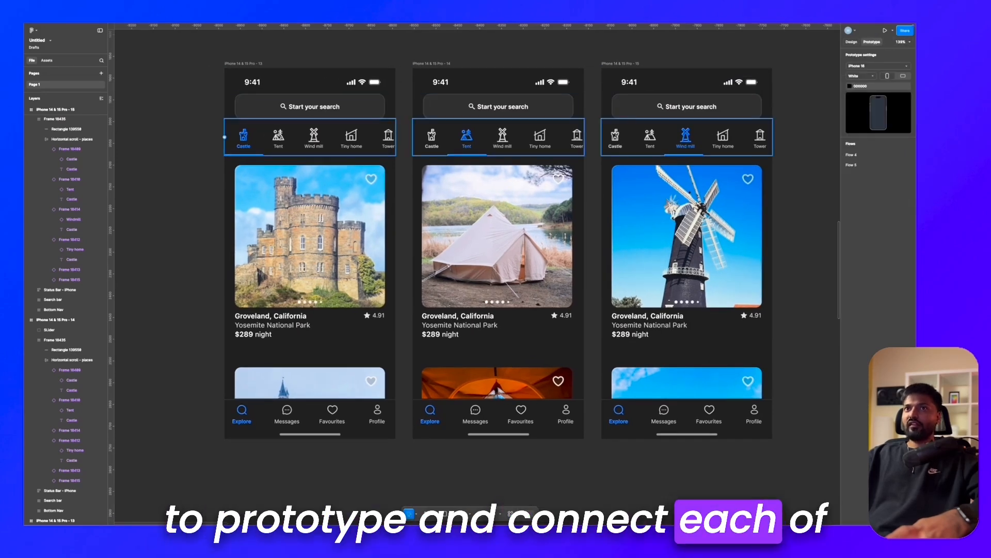
scroll(290, 126, "up", 3)
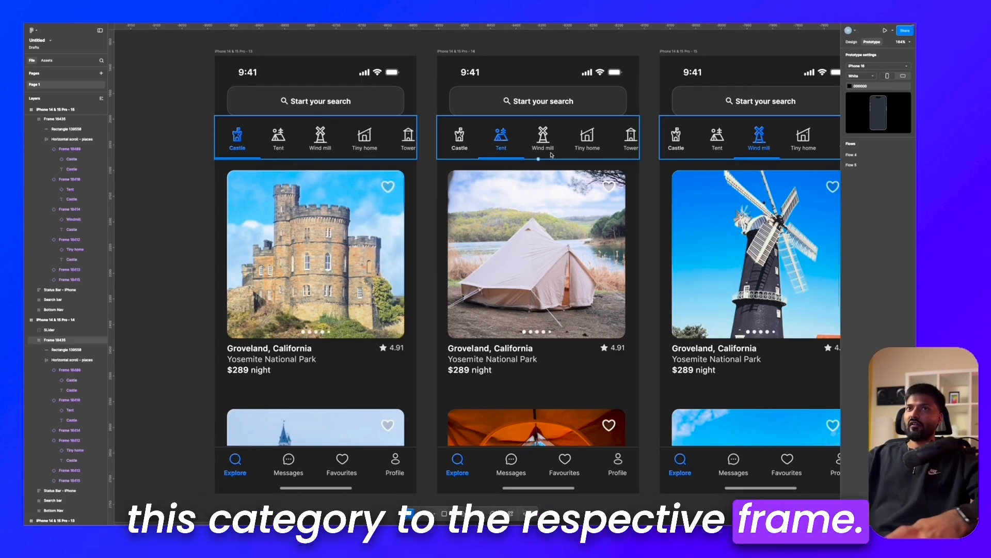
left_click(275, 135)
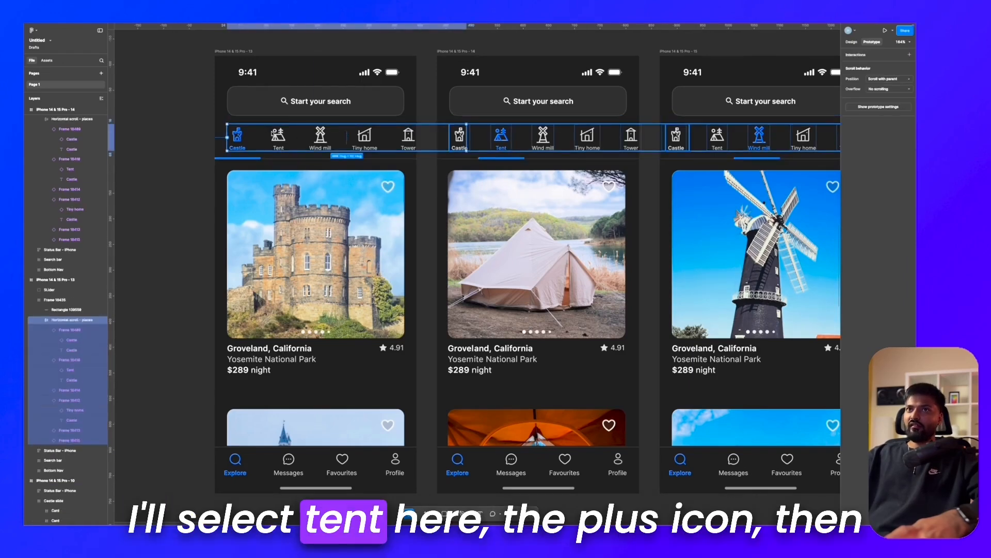
left_click(277, 136)
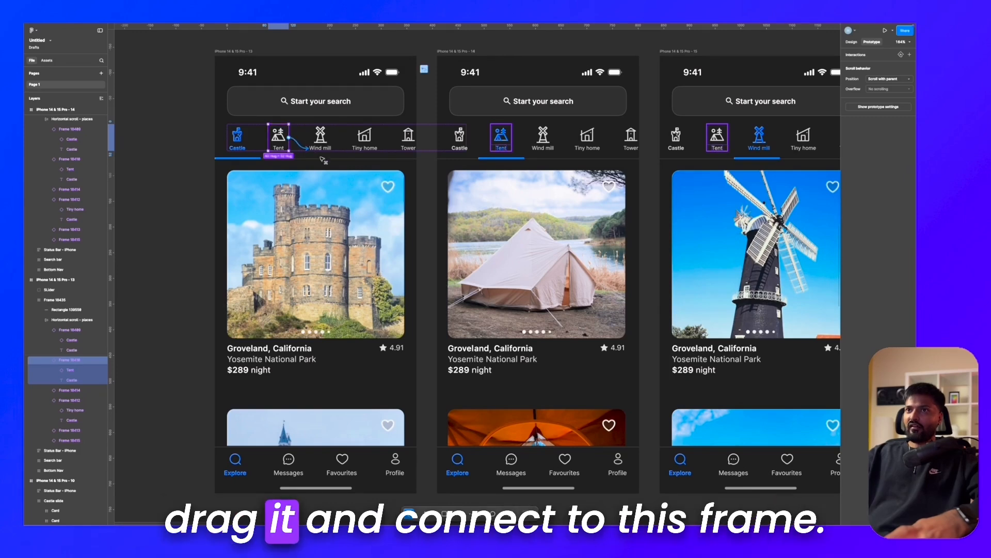
left_click_drag(406, 224, 436, 274)
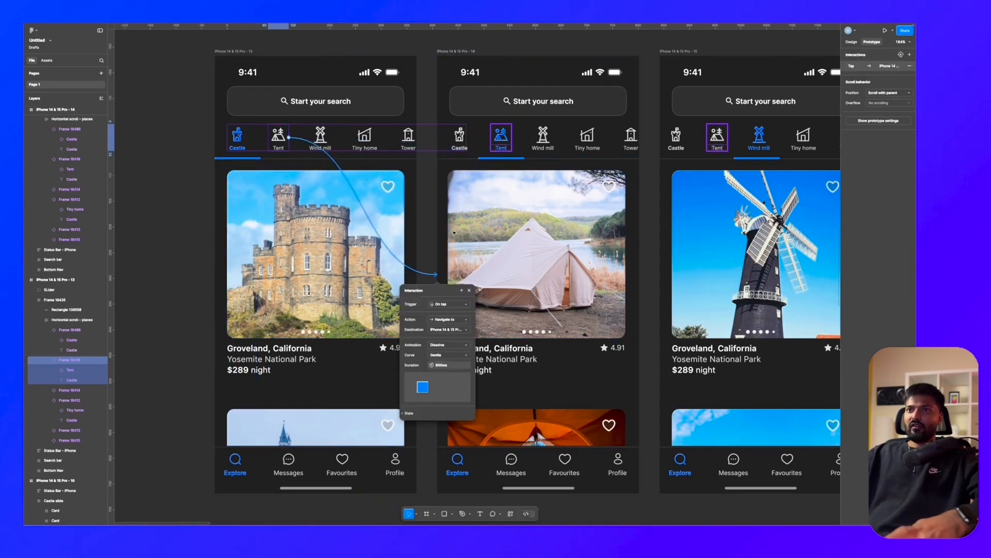
Step: Keep the On tap trigger and set the Tent tab's transition to Smart animate with a Gentle curve and 800 ms duration
scroll(448, 286, "up", 3)
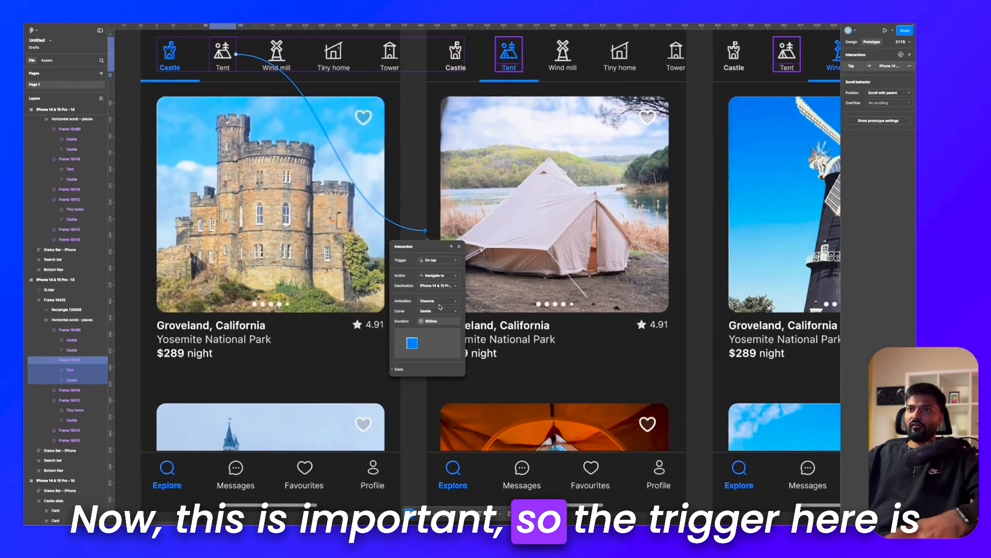
left_click(442, 261)
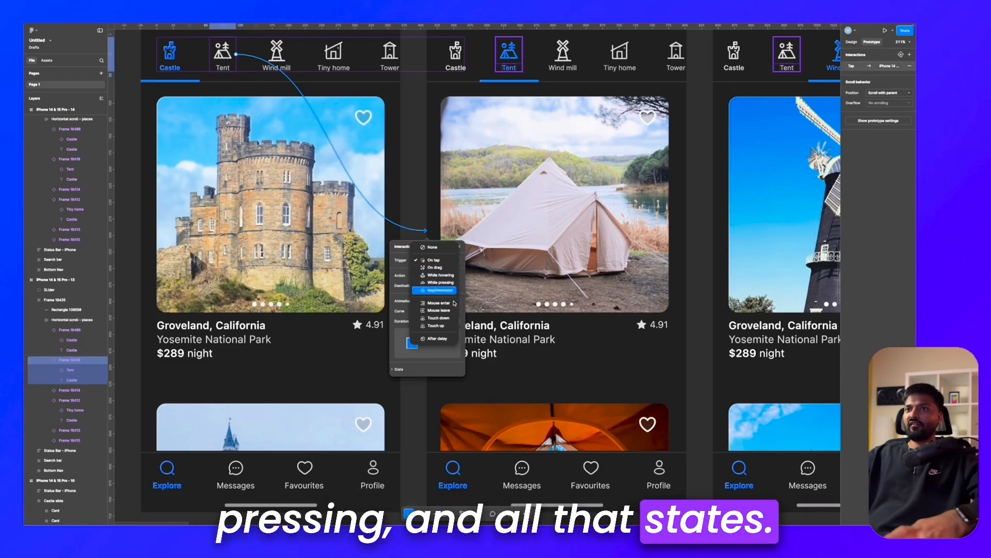
key("Escape")
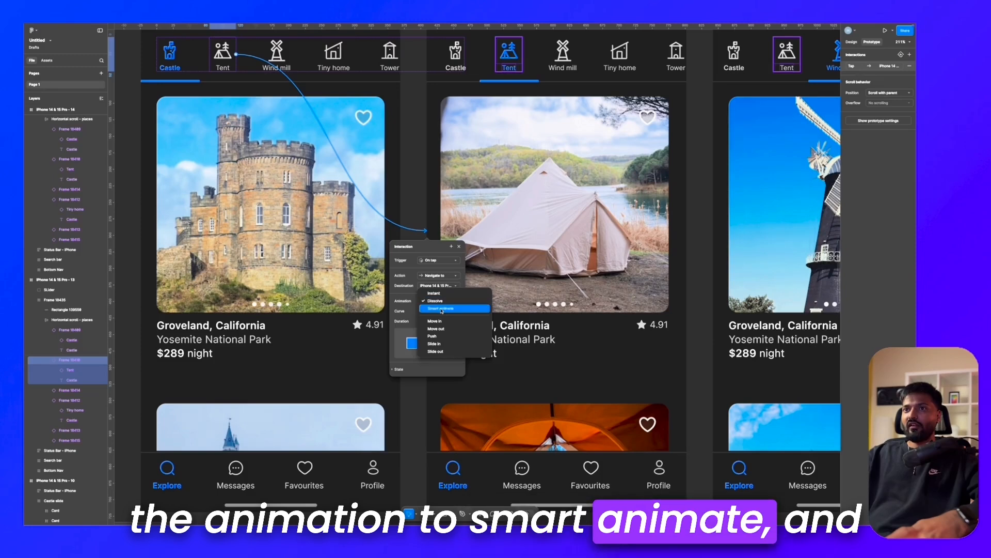
left_click(441, 309)
left_click(434, 311)
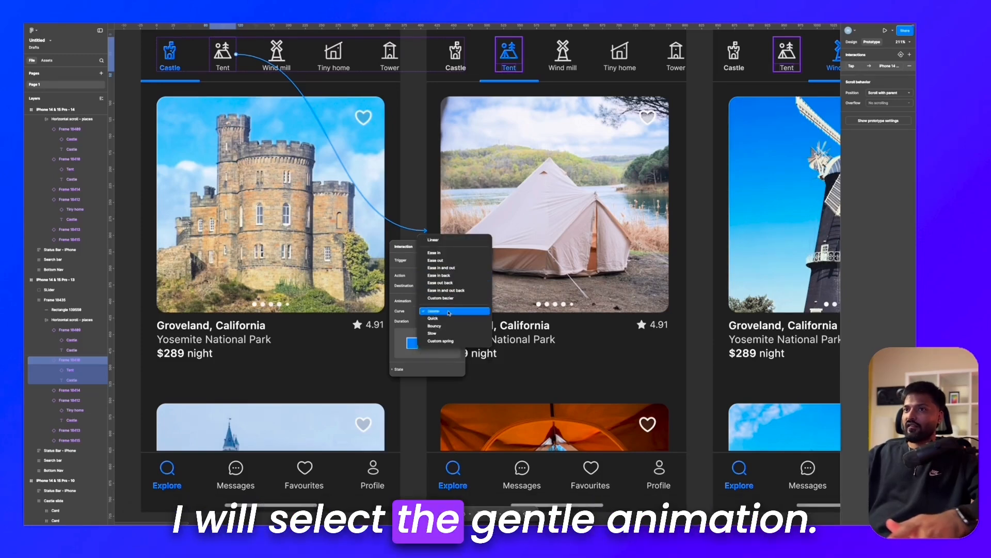
left_click(444, 312)
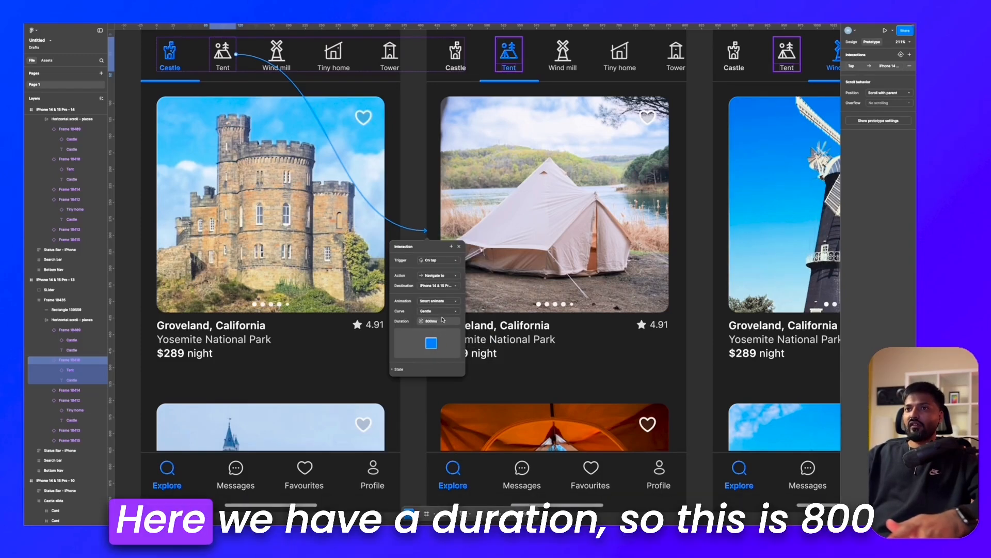
left_click(436, 324)
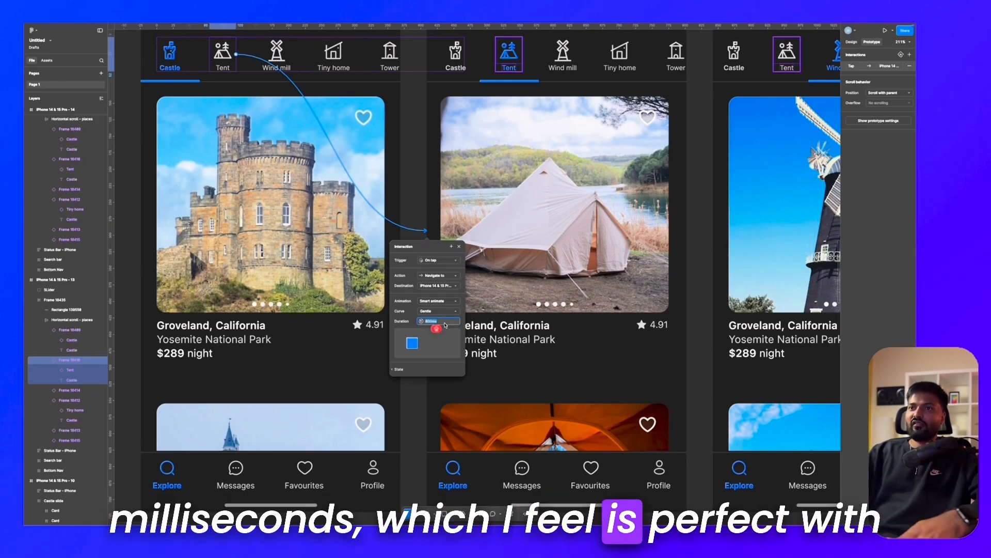
type("800")
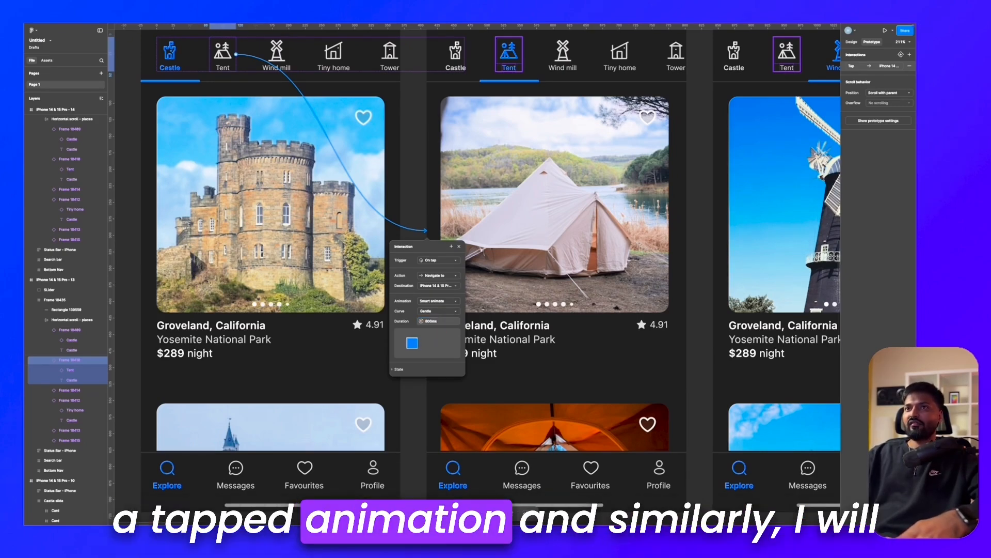
Step: Connect the Castle screen's Wind mill tab to the Windmill screen with a tap interaction
scroll(416, 197, "down", 3)
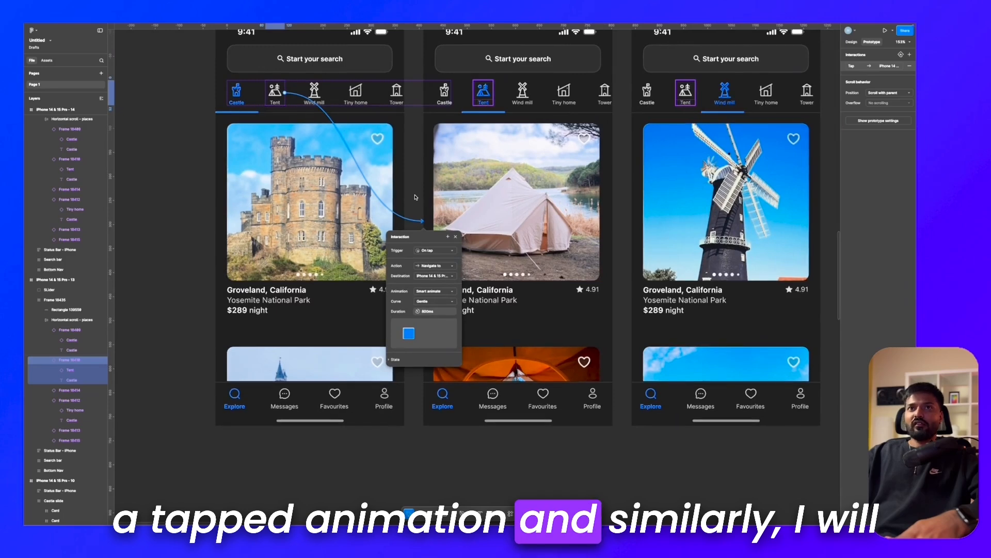
left_click(415, 196)
scroll(416, 196, "right", 2)
scroll(416, 196, "up", 1)
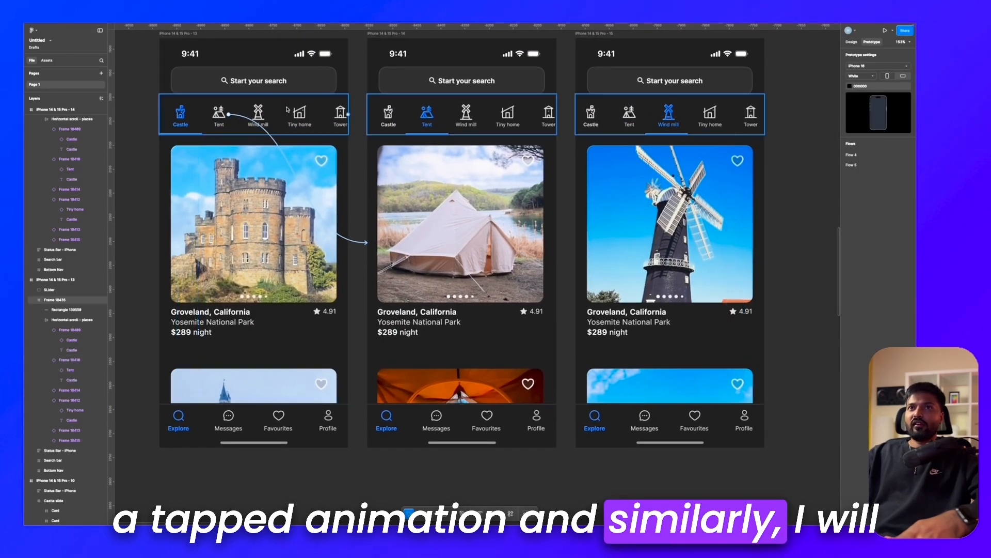
double_click(260, 113)
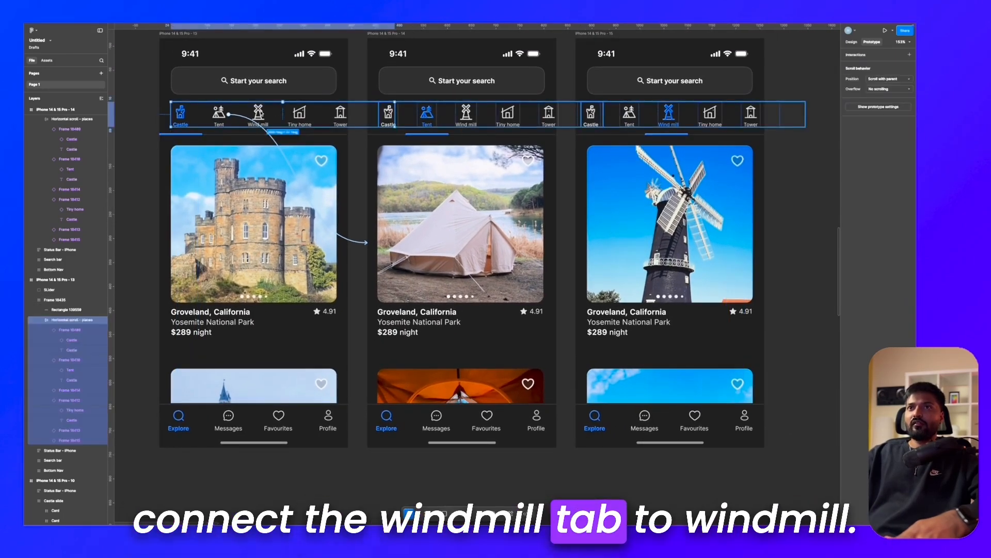
double_click(261, 113)
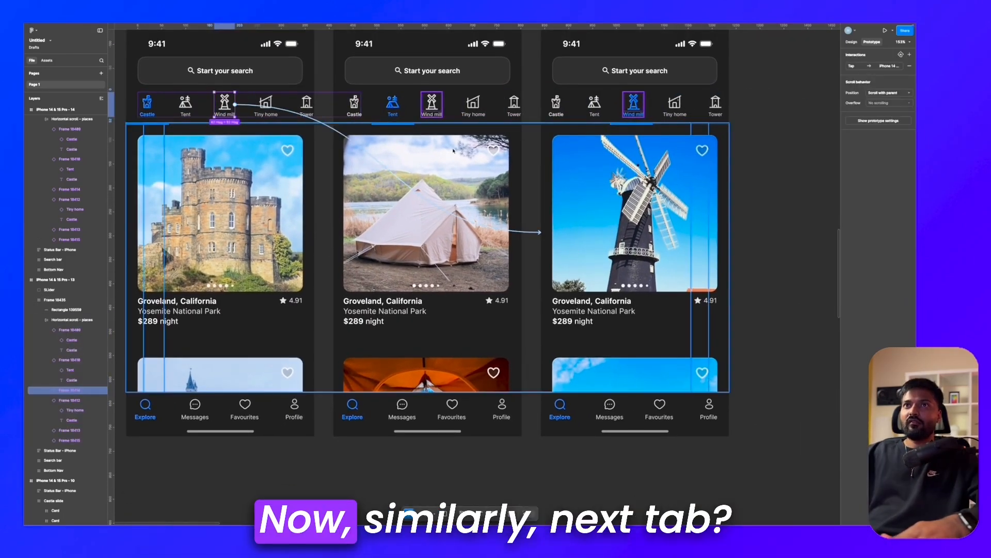
scroll(453, 150, "up", 2)
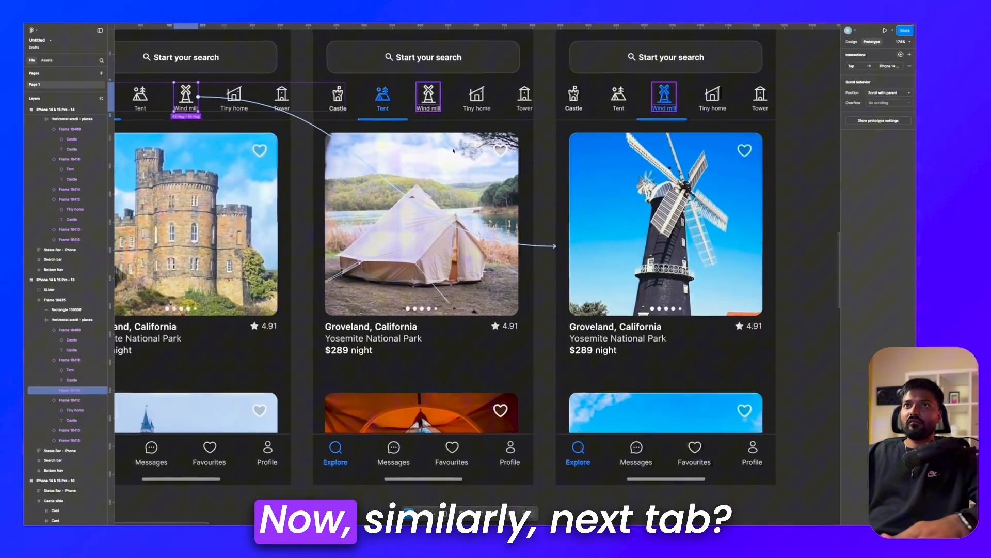
Step: Connect the remaining inactive tabs on the Tent and Windmill screens to their matching screens
double_click(342, 98)
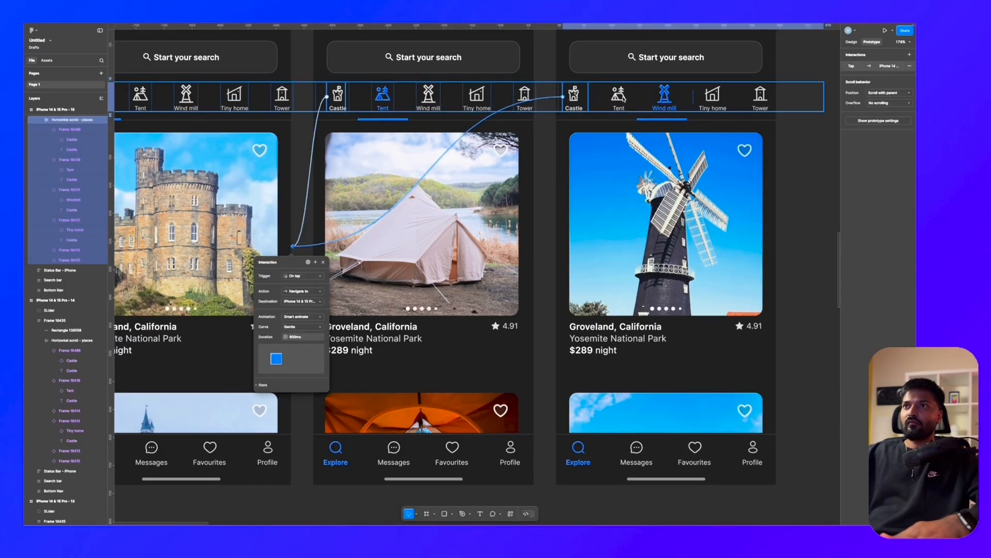
double_click(619, 99)
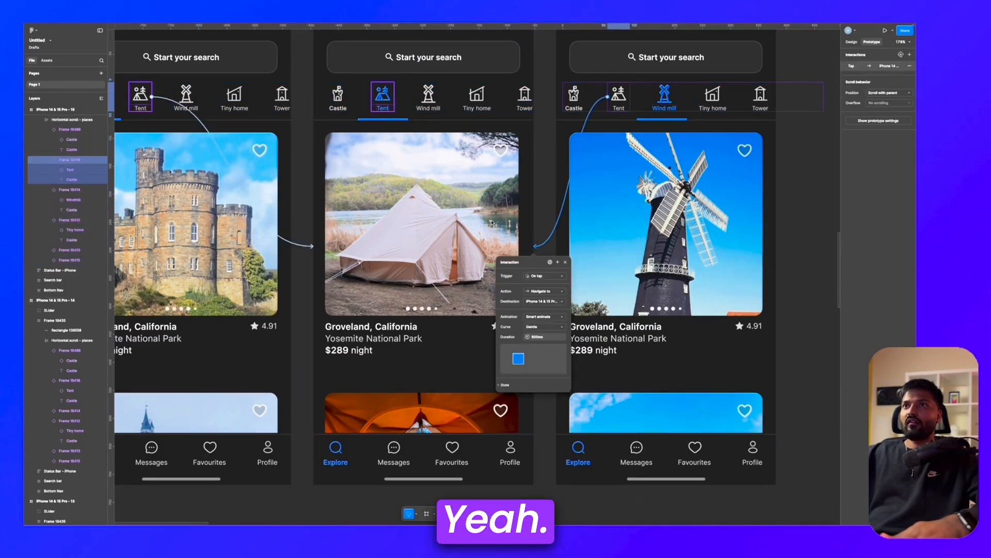
scroll(517, 258, "down", 3)
left_click(537, 60)
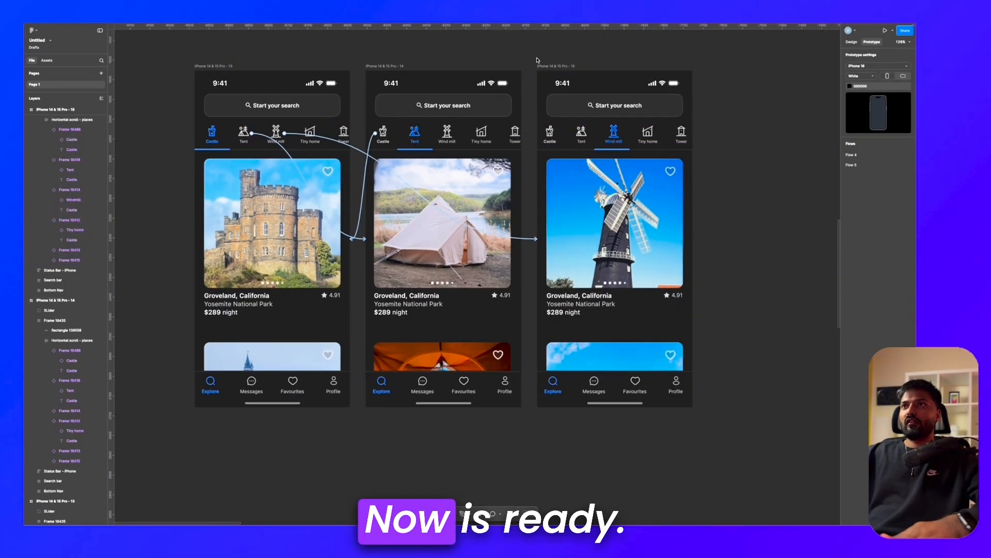
Step: Select the Castle frame, iPhone 14 & 15 Pro - 13, and open its inline prototype preview
scroll(537, 60, "down", 5)
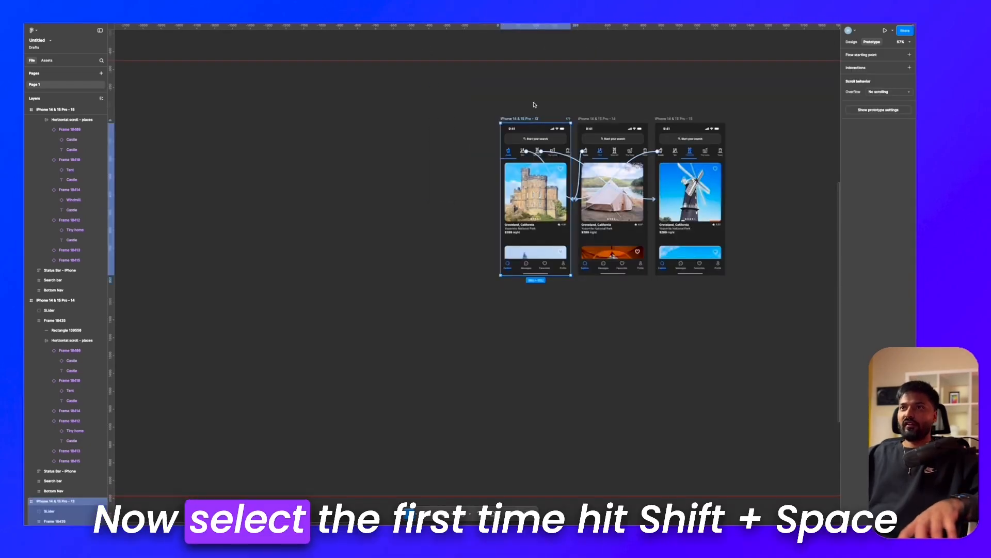
scroll(535, 105, "up", 2)
left_click(535, 104)
scroll(535, 105, "up", 2)
left_click(518, 126)
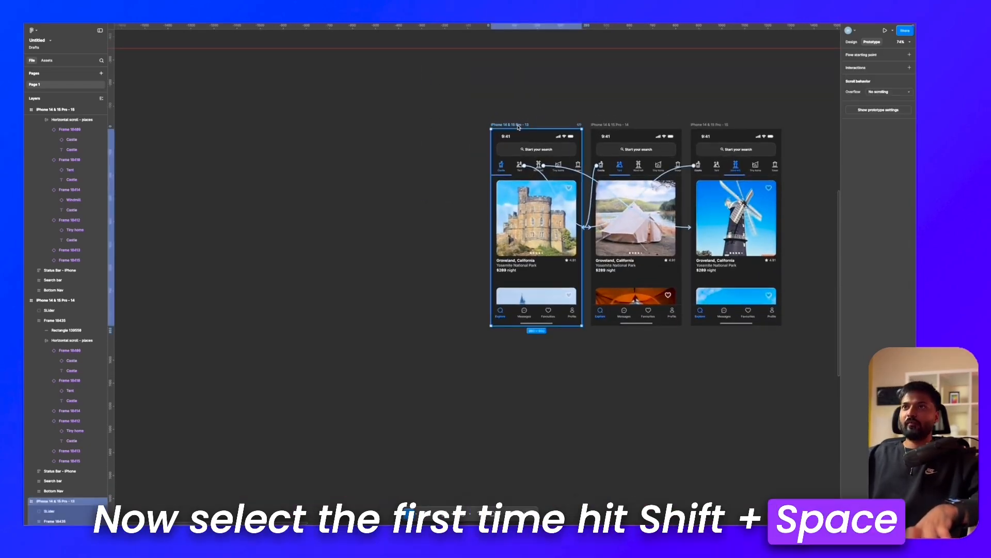
key("shift+space")
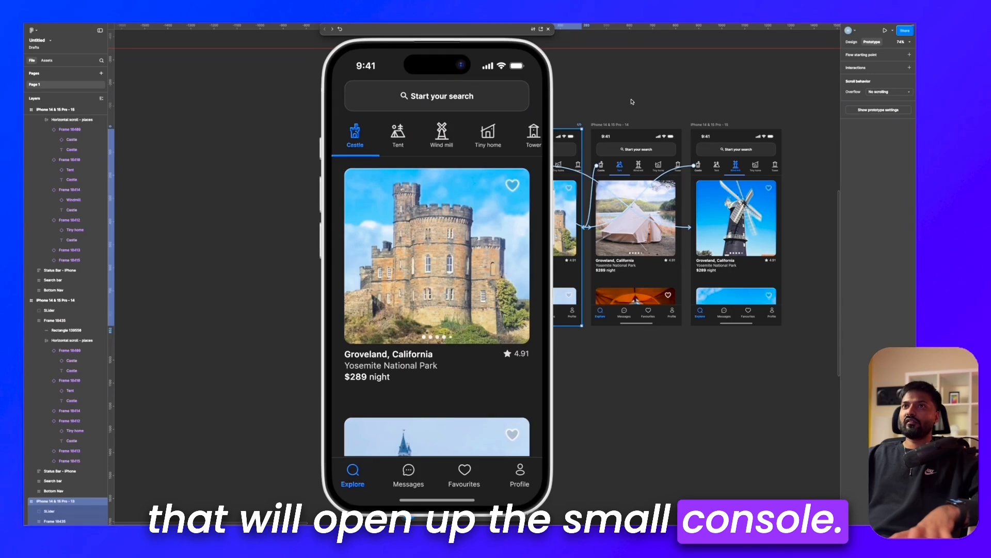
Step: Test the horizontal scrolling of the category tab row in the prototype preview
scroll(632, 101, "right", 1)
scroll(485, 129, "right", 1)
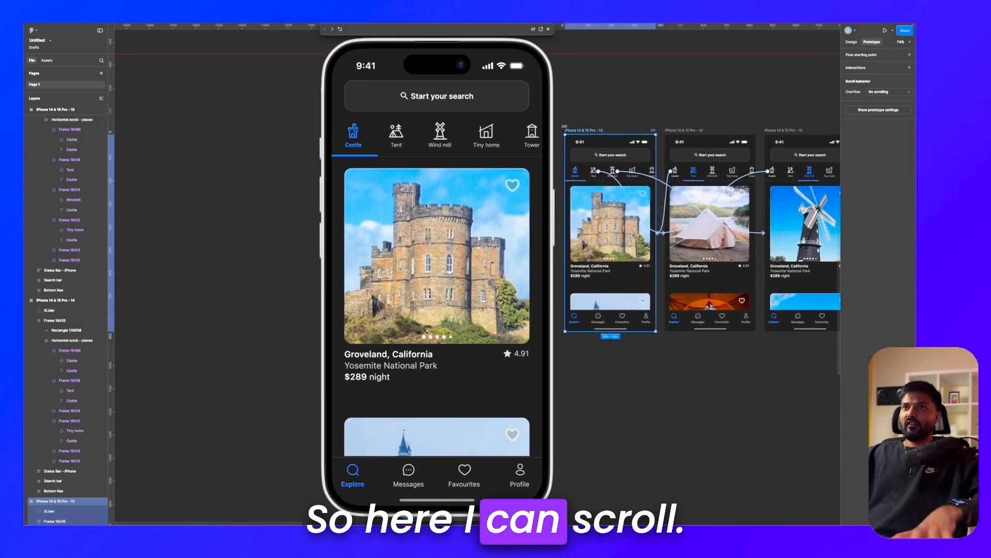
scroll(580, 126, "left", 2)
scroll(579, 126, "left", 1)
scroll(497, 146, "right", 2)
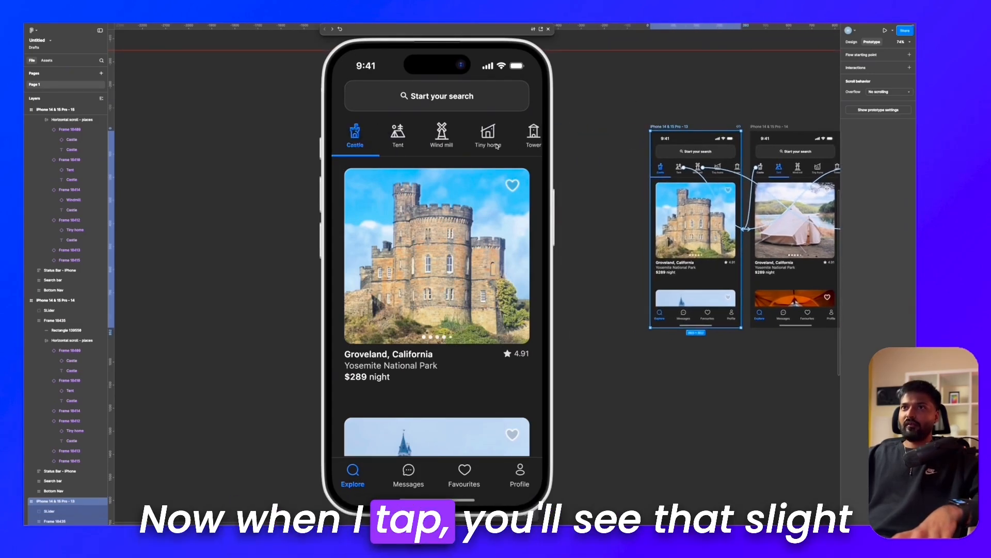
Step: Test the sliding transitions in the preview by switching repeatedly between the Castle, Tent and Wind mill tabs
left_click(396, 136)
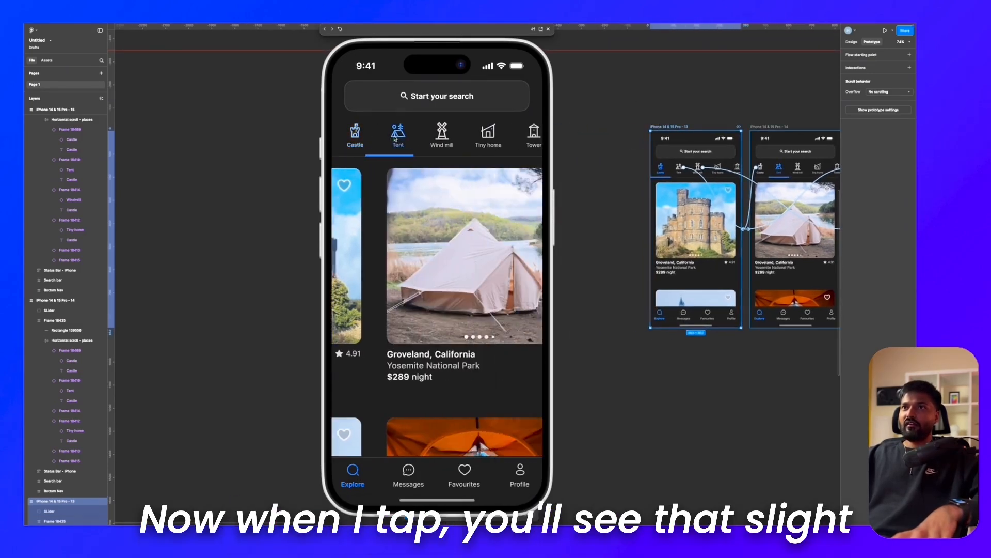
left_click(442, 138)
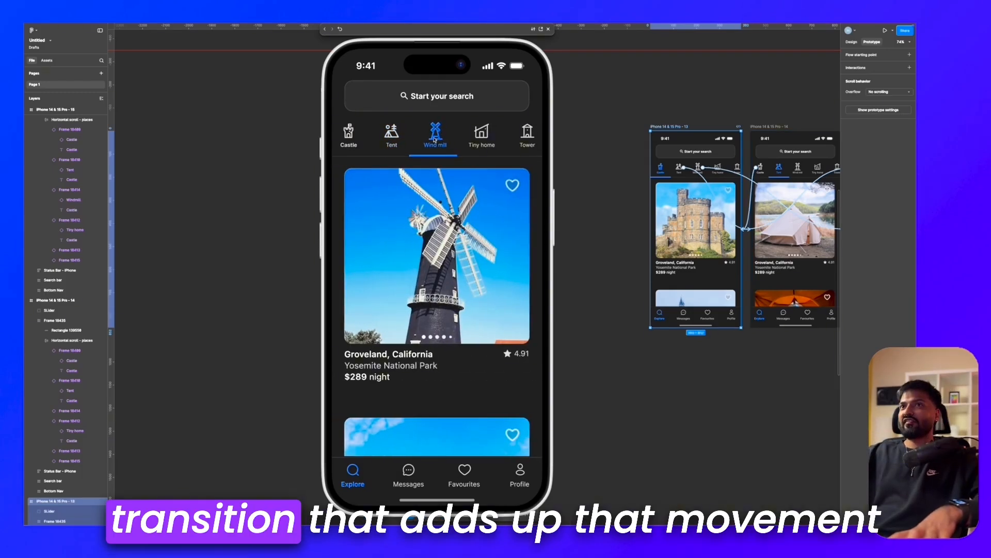
left_click(403, 145)
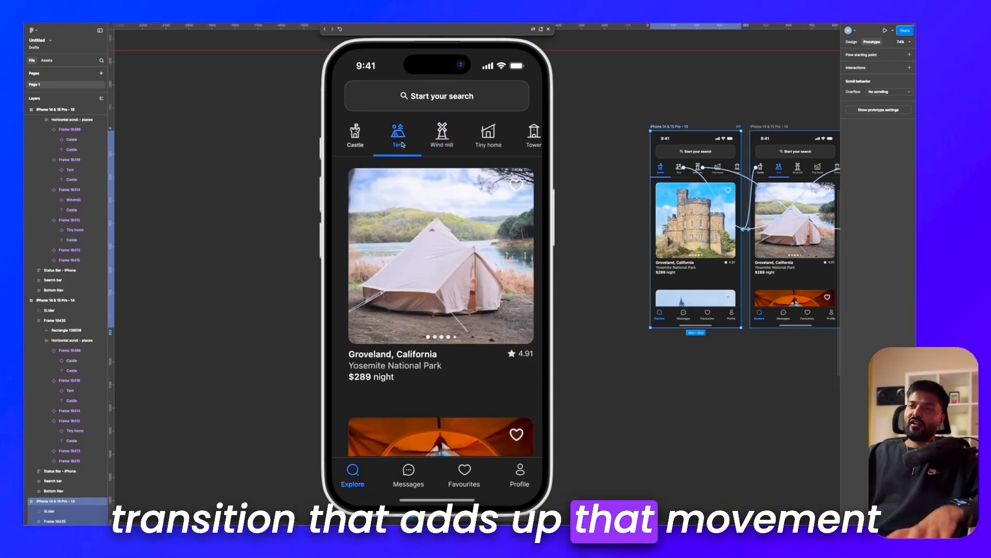
left_click(363, 142)
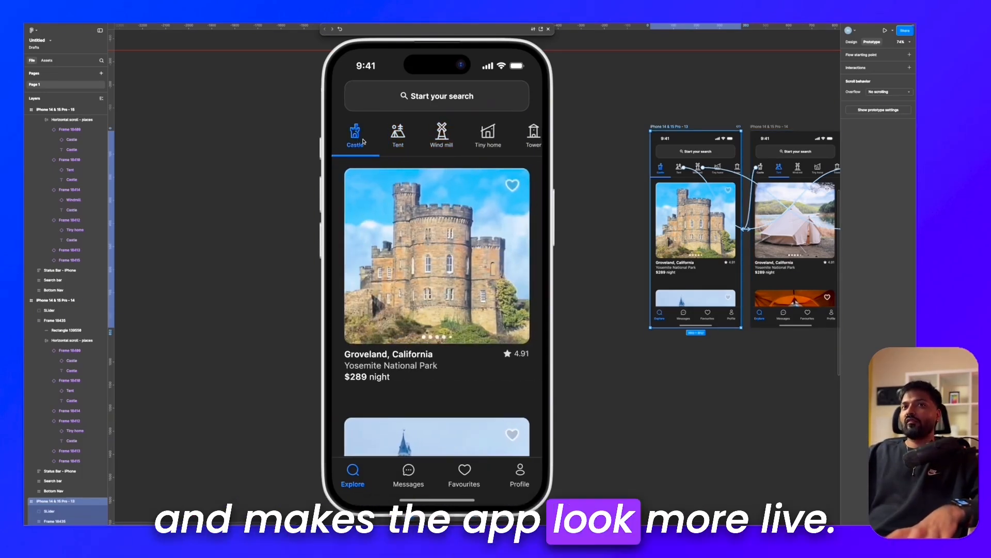
left_click(393, 137)
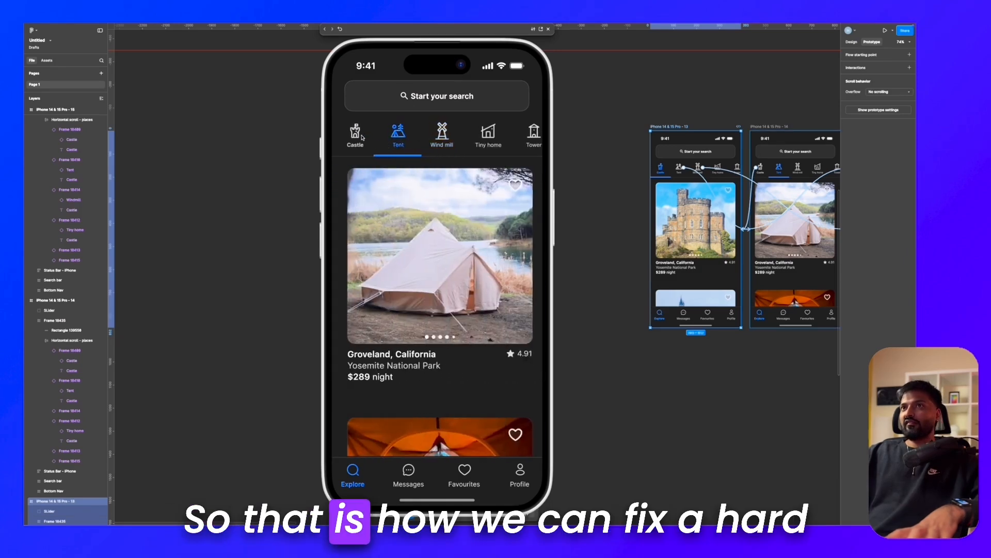
left_click(400, 140)
left_click(442, 138)
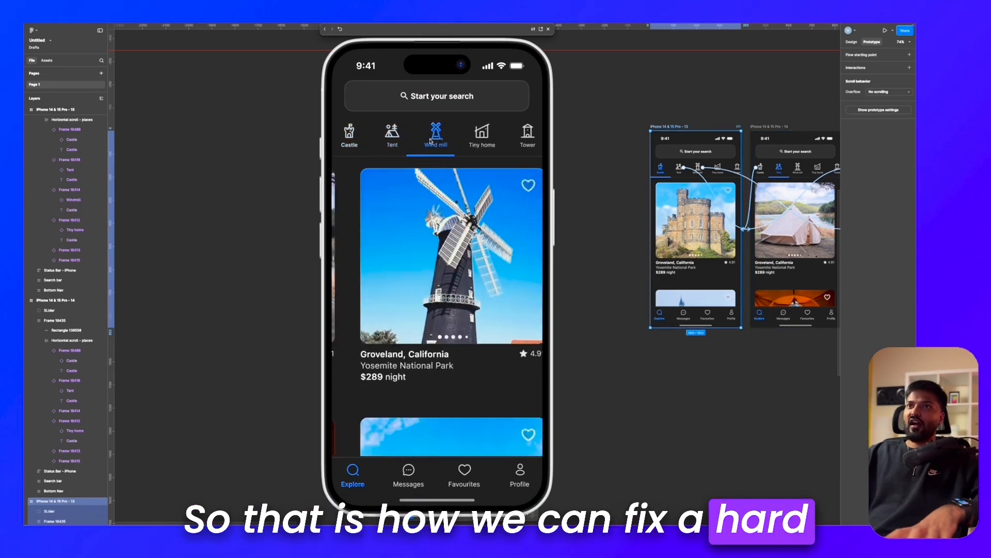
left_click(398, 138)
left_click(355, 139)
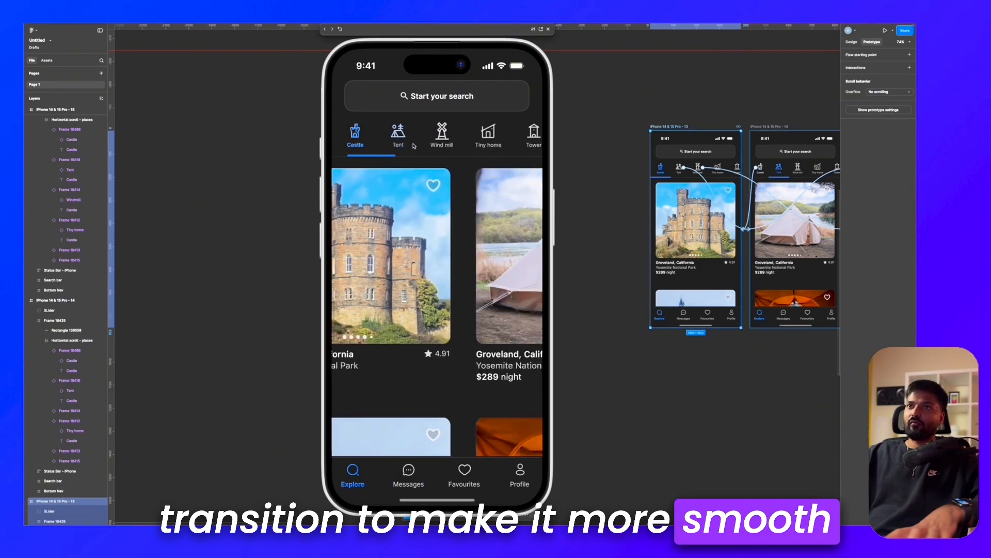
left_click(445, 141)
left_click(396, 142)
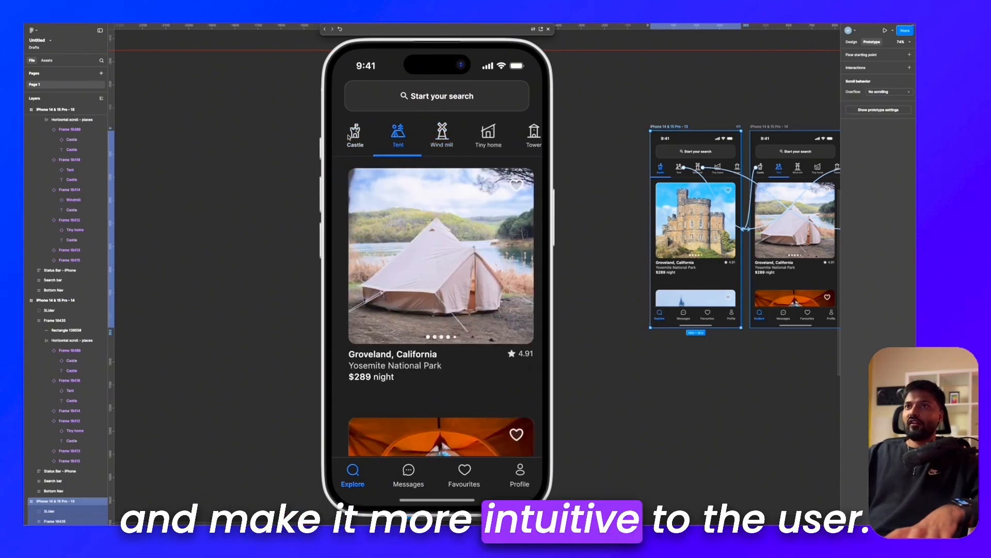
left_click(398, 140)
left_click(445, 140)
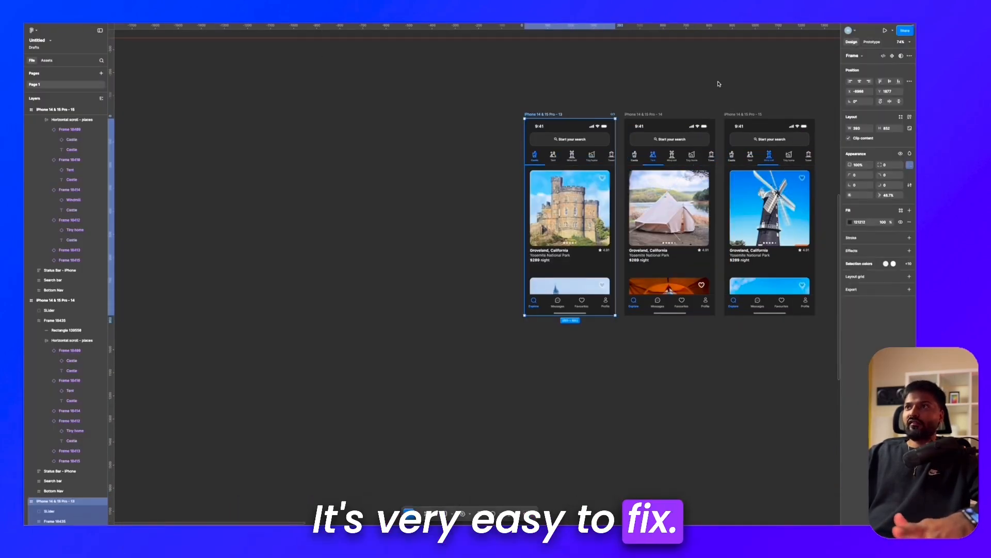
Step: Set the scroll overflow of the Tent slide in the iPhone 14 & 15 Pro - 14 frame to Vertical
scroll(734, 211, "up", 10)
left_click(620, 212, "super")
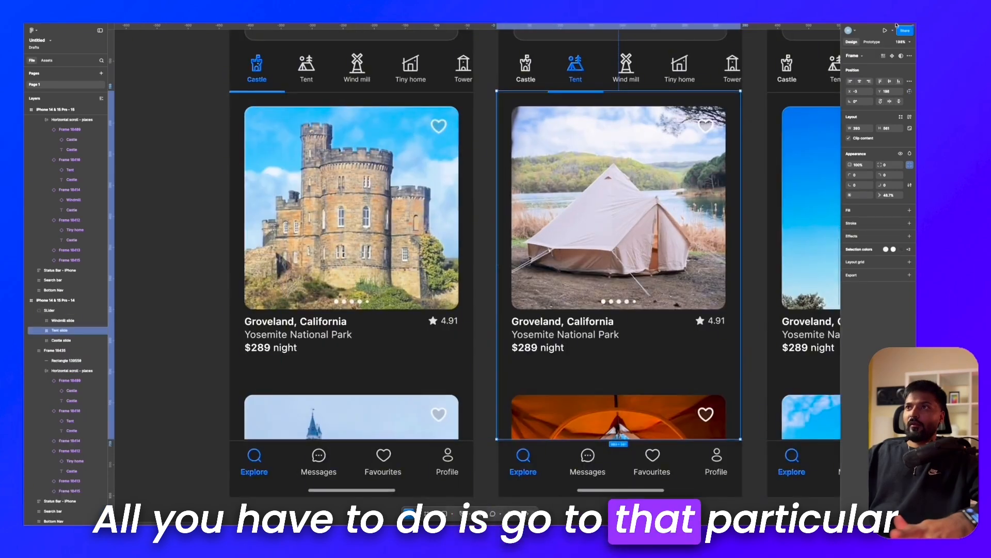
left_click(872, 42)
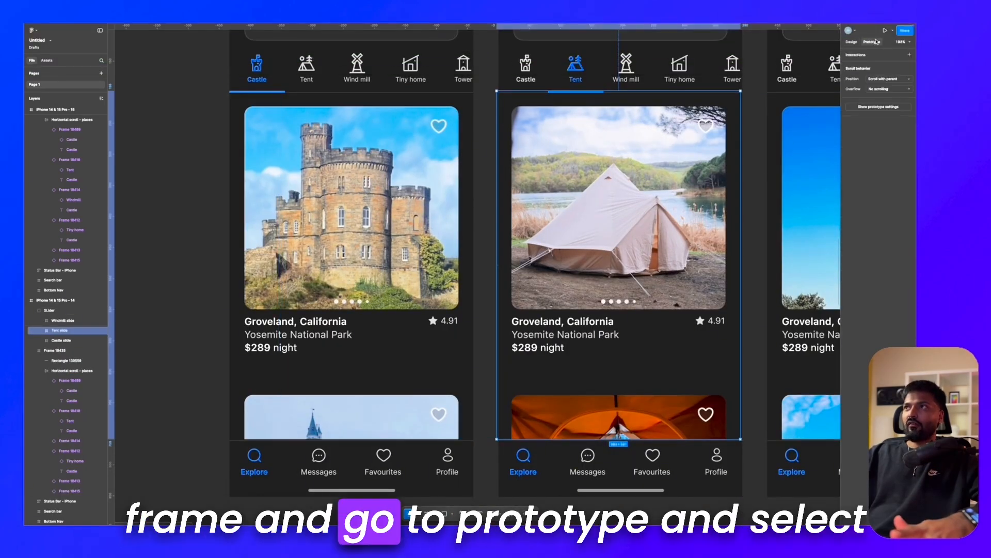
left_click(883, 89)
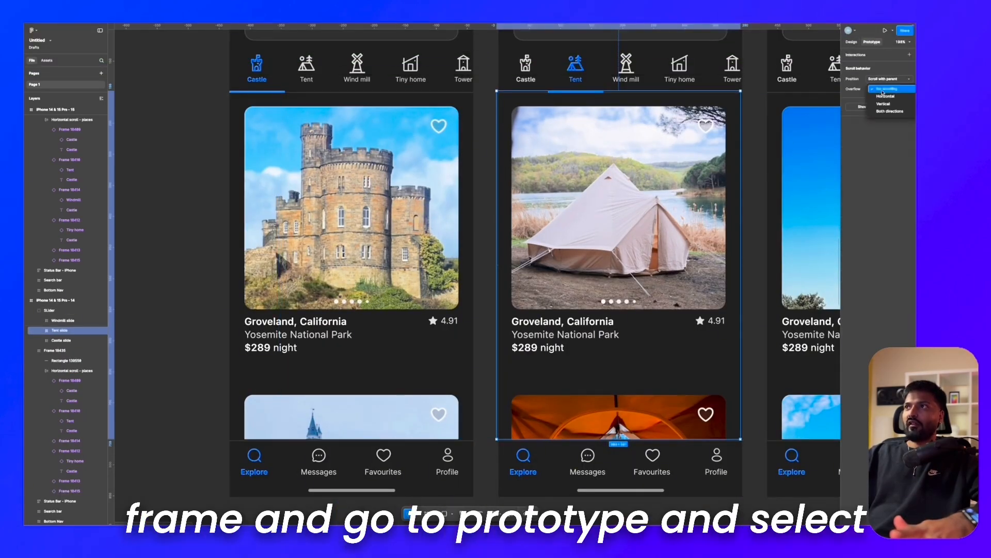
left_click(881, 99)
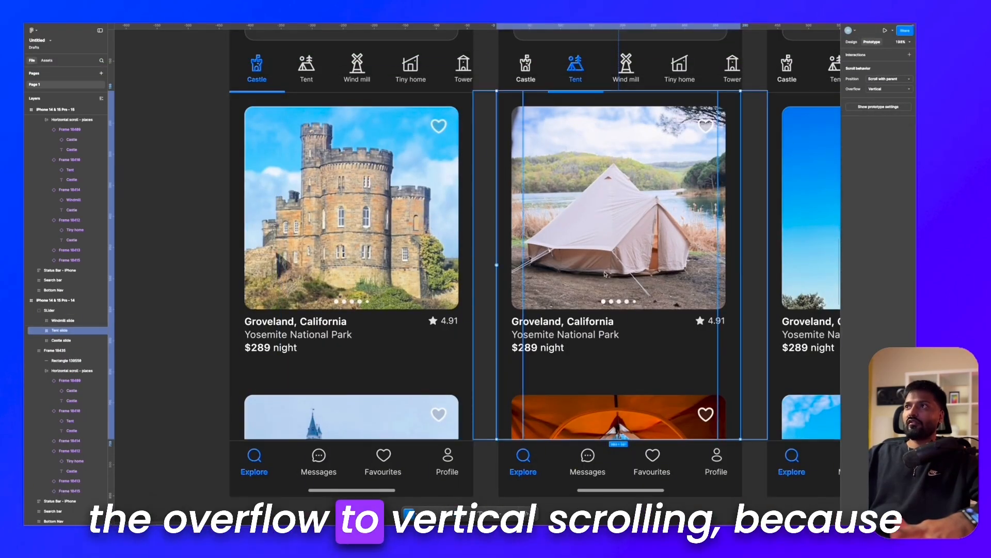
Step: Select the Windmill slide inside the iPhone 14 & 15 Pro - 15 frame
scroll(594, 382, "right", 6)
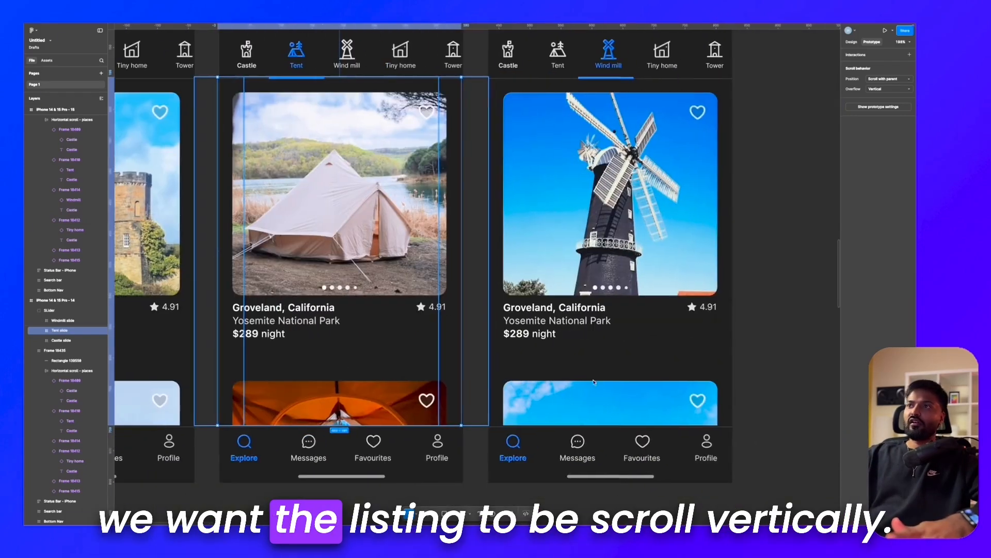
left_click(628, 256)
double_click(632, 245)
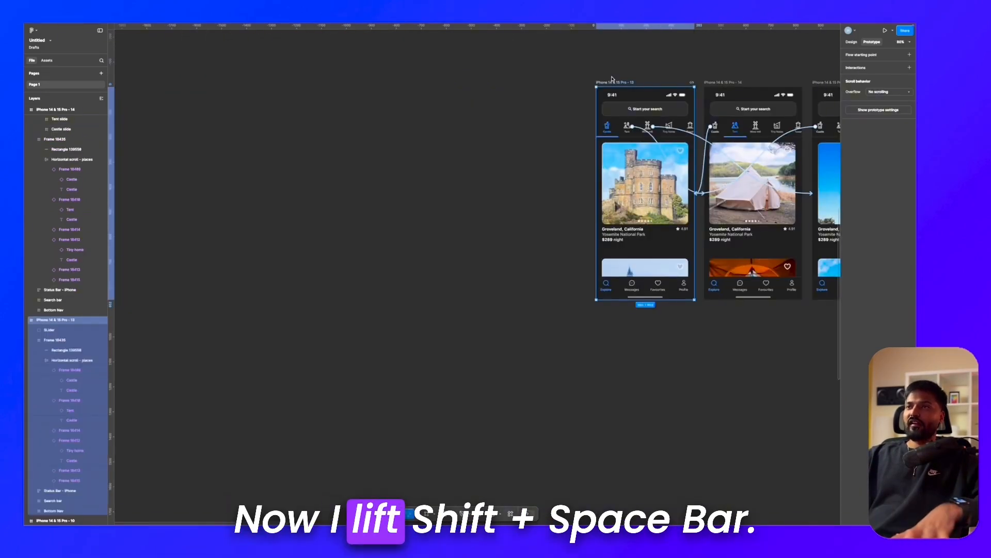
Step: Preview the prototype, switch to the Wind mill tab, and test its vertical listing scroll and the horizontal scroll of the category row
key("shift+space")
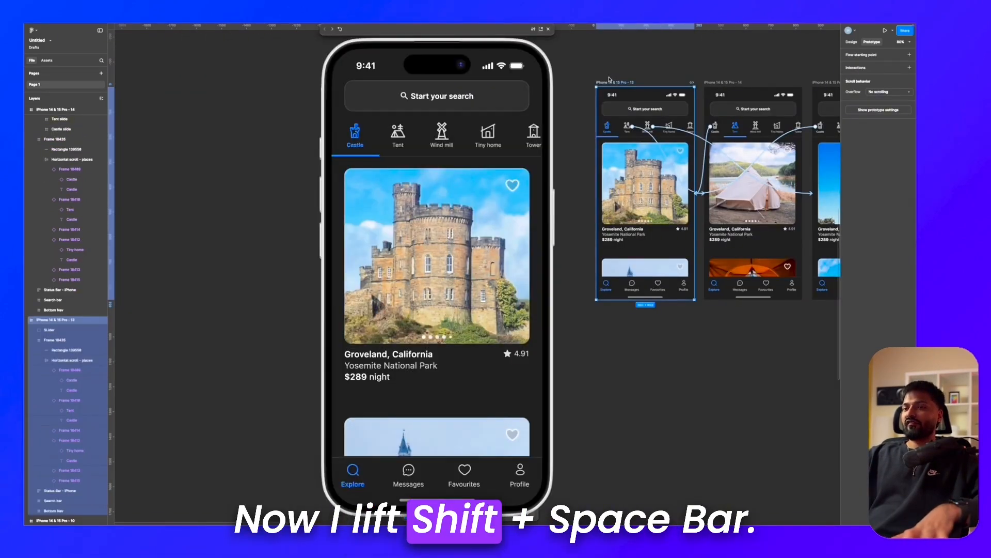
left_click(399, 135)
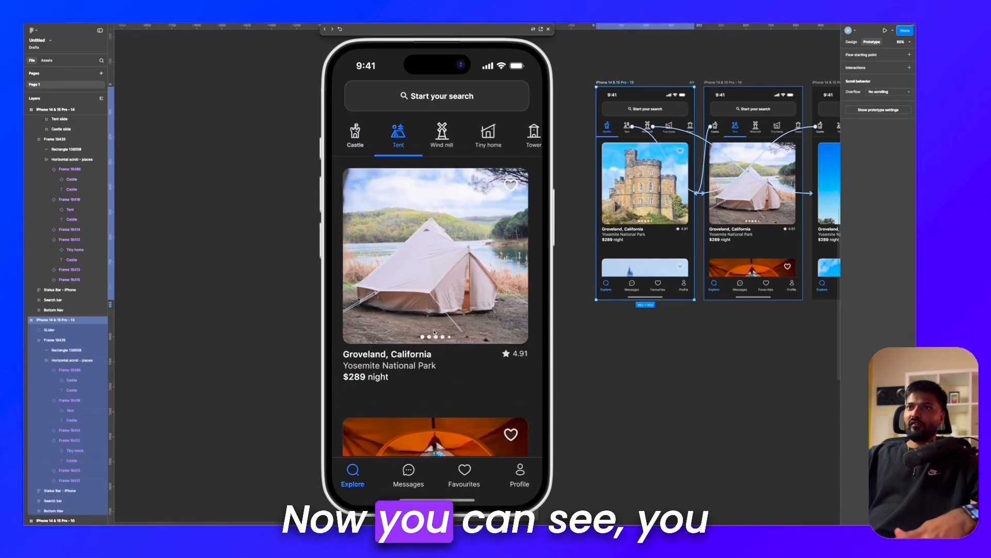
left_click(446, 147)
scroll(446, 290, "down", 4)
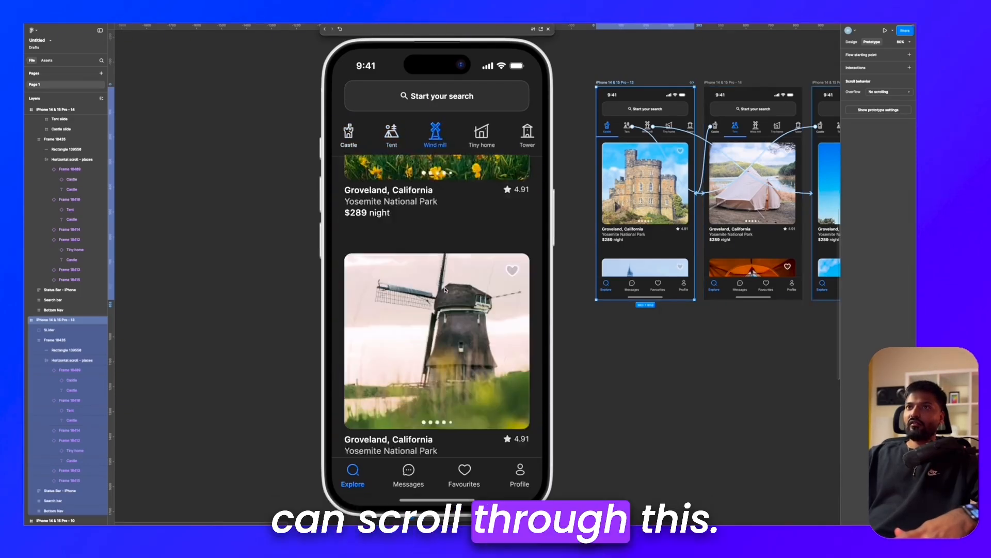
scroll(446, 290, "up", 4)
scroll(472, 148, "right", 2)
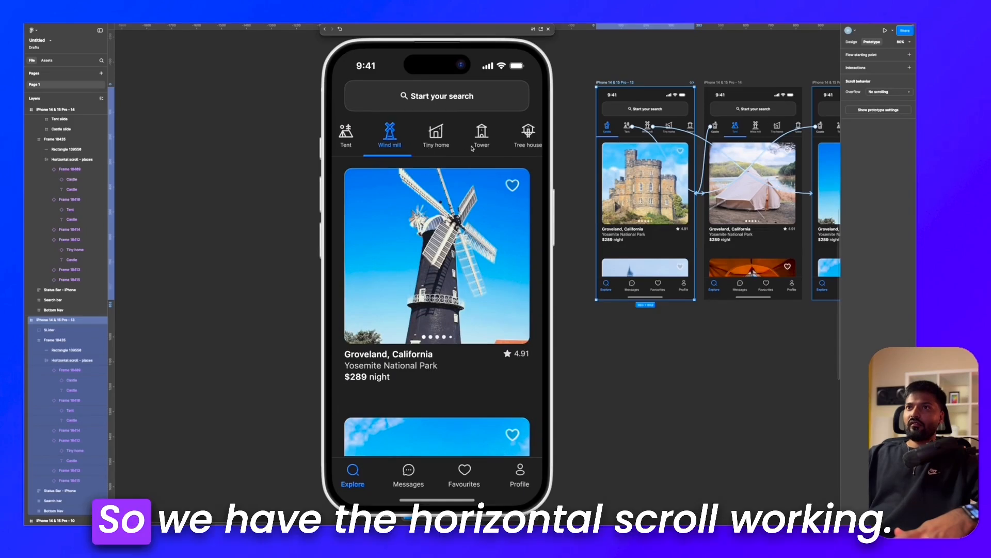
scroll(385, 350, "down", 3)
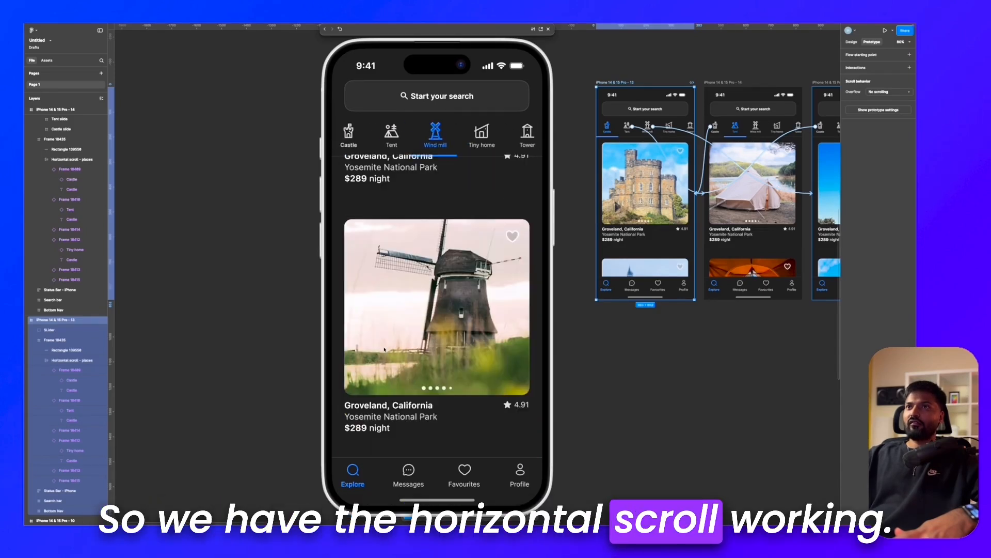
scroll(384, 350, "up", 4)
Step: Check the sliding transitions in the preview by switching between the Tent, Castle and Wind mill tabs
left_click(394, 140)
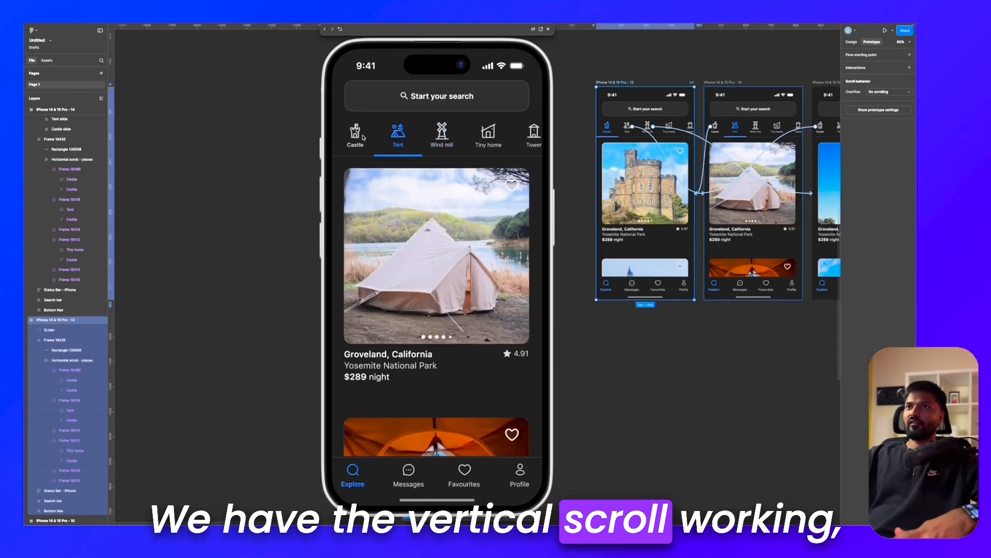
left_click(363, 140)
left_click(398, 135)
left_click(442, 135)
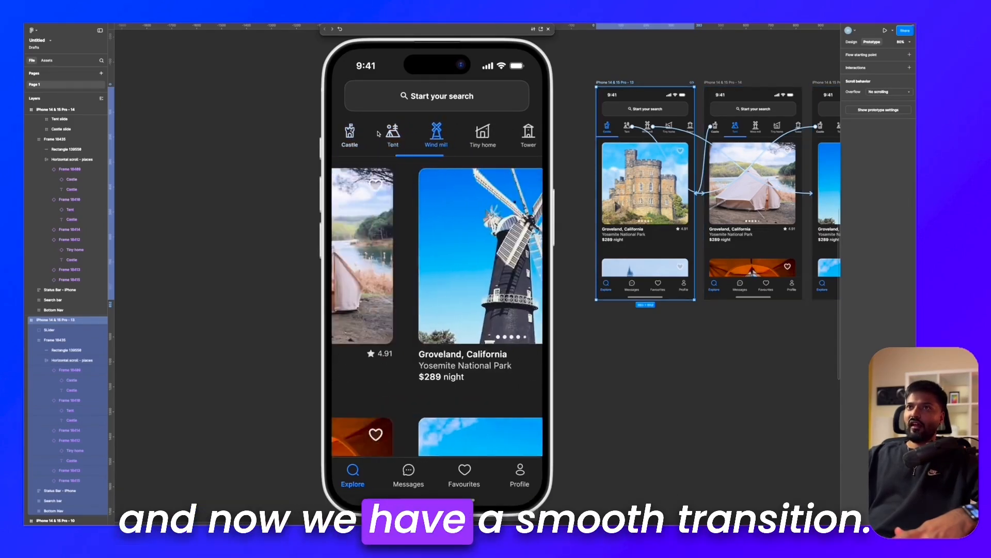
left_click(353, 135)
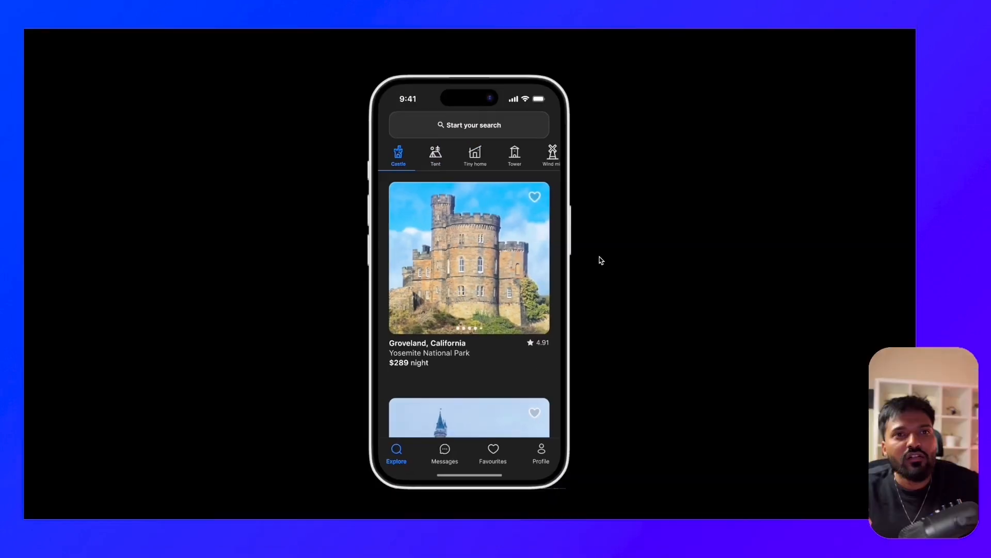
Step: Try out the full-screen prototype by scrolling the Castle listings and switching to the Tent and Tiny home tabs
left_click(499, 340)
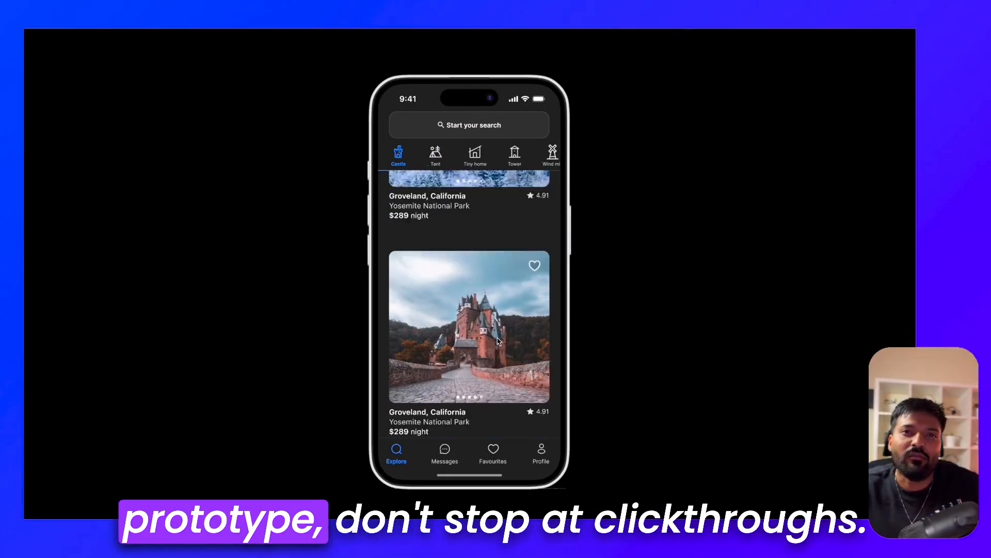
scroll(498, 342, "up", 7)
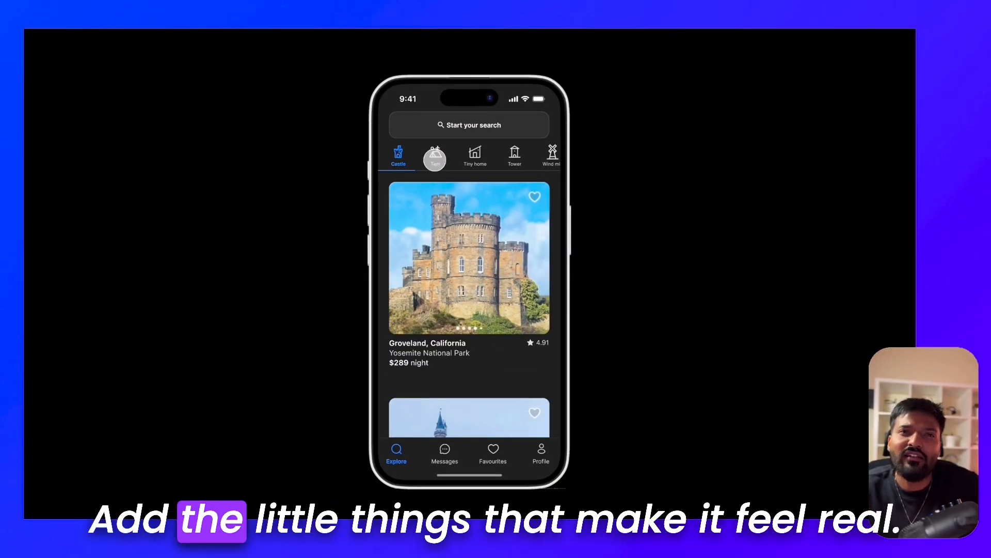
left_click(435, 156)
left_click(469, 157)
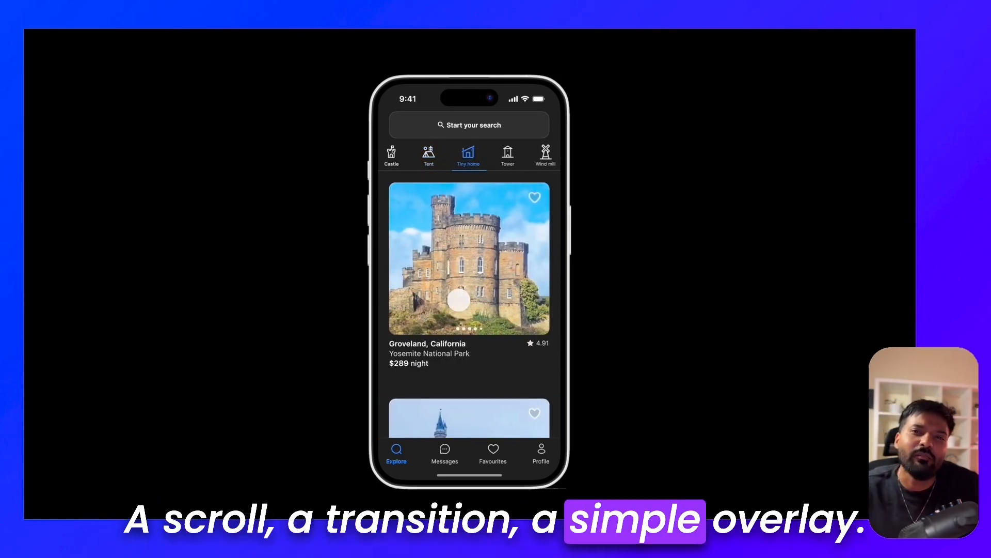
scroll(481, 163, "right", 1)
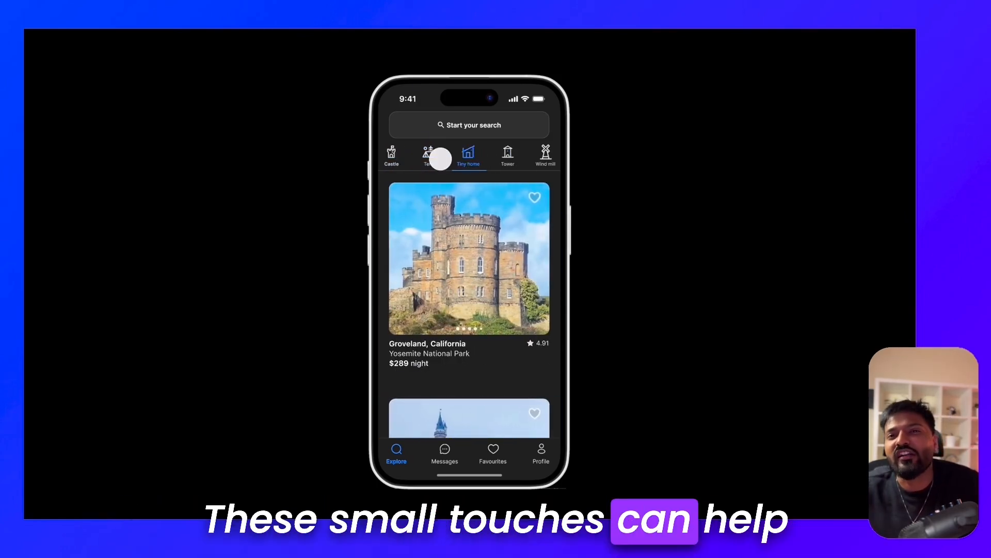